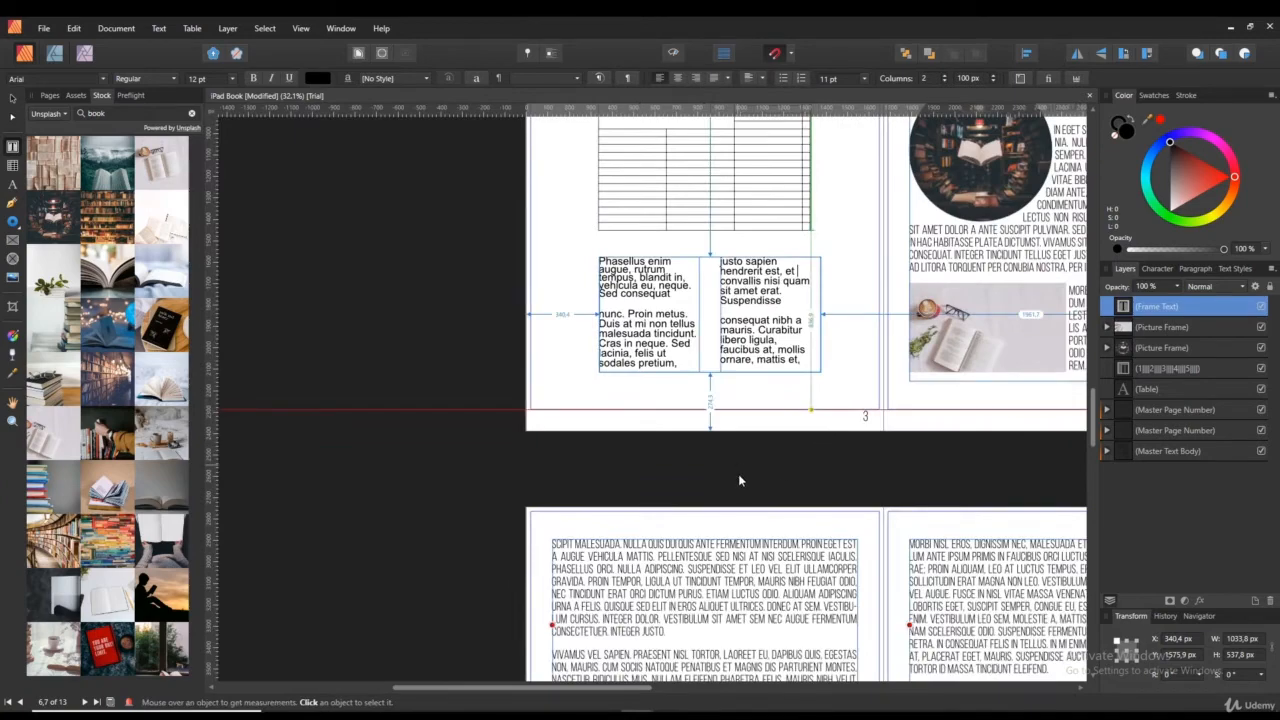
Select the two-column text frame below the table on page 3 and try a horizontal ruler guide across its text.
drag(729, 488, 706, 580)
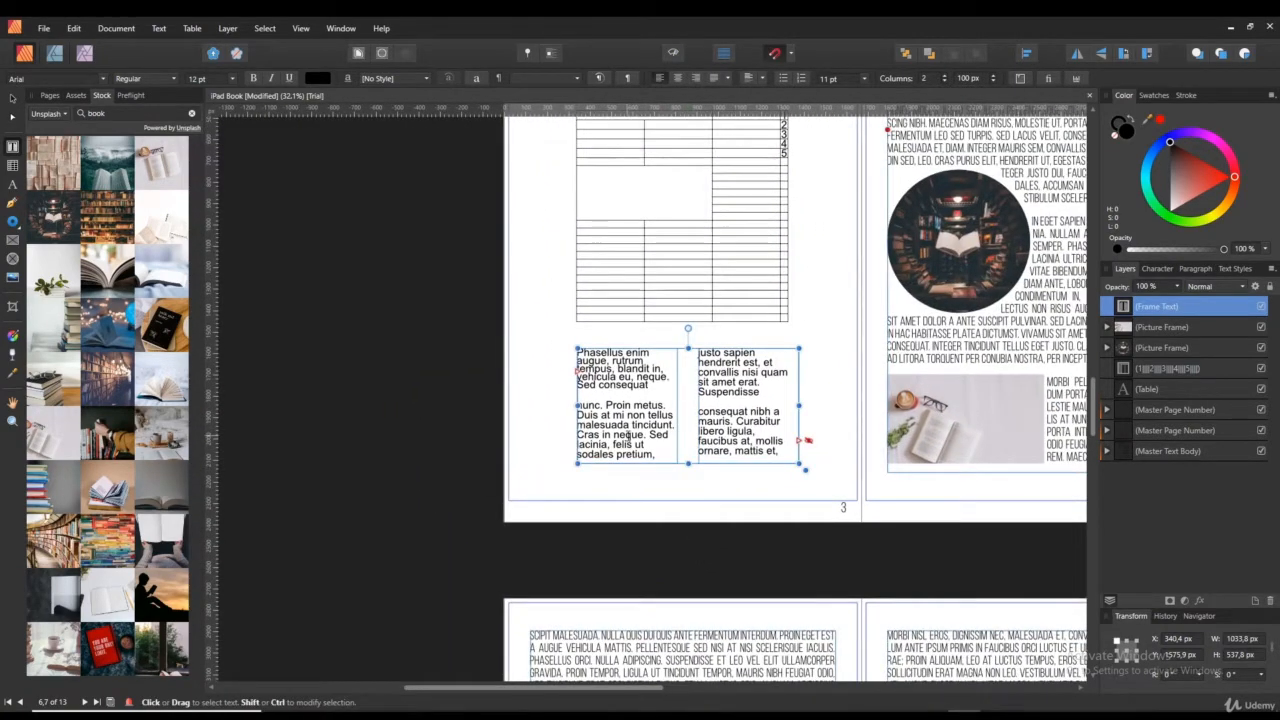
click(13, 99)
scroll(765, 425, up, 3)
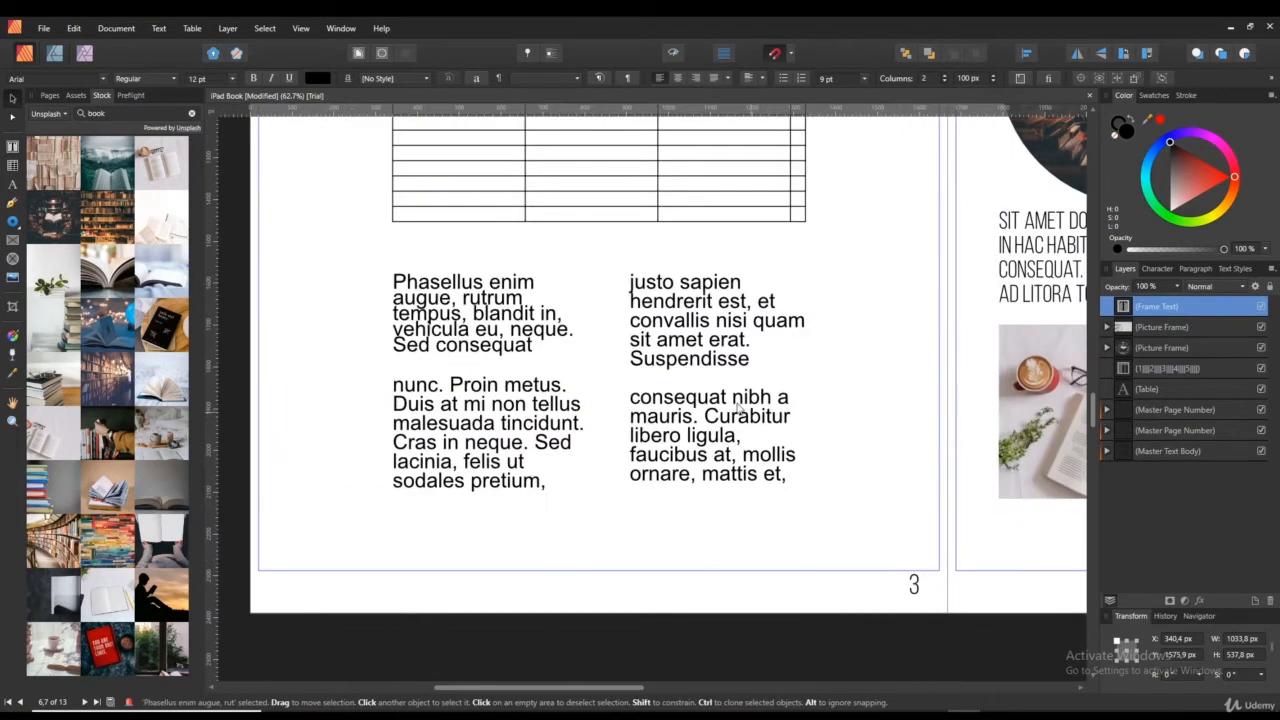
click(499, 346)
scroll(519, 362, up, 1)
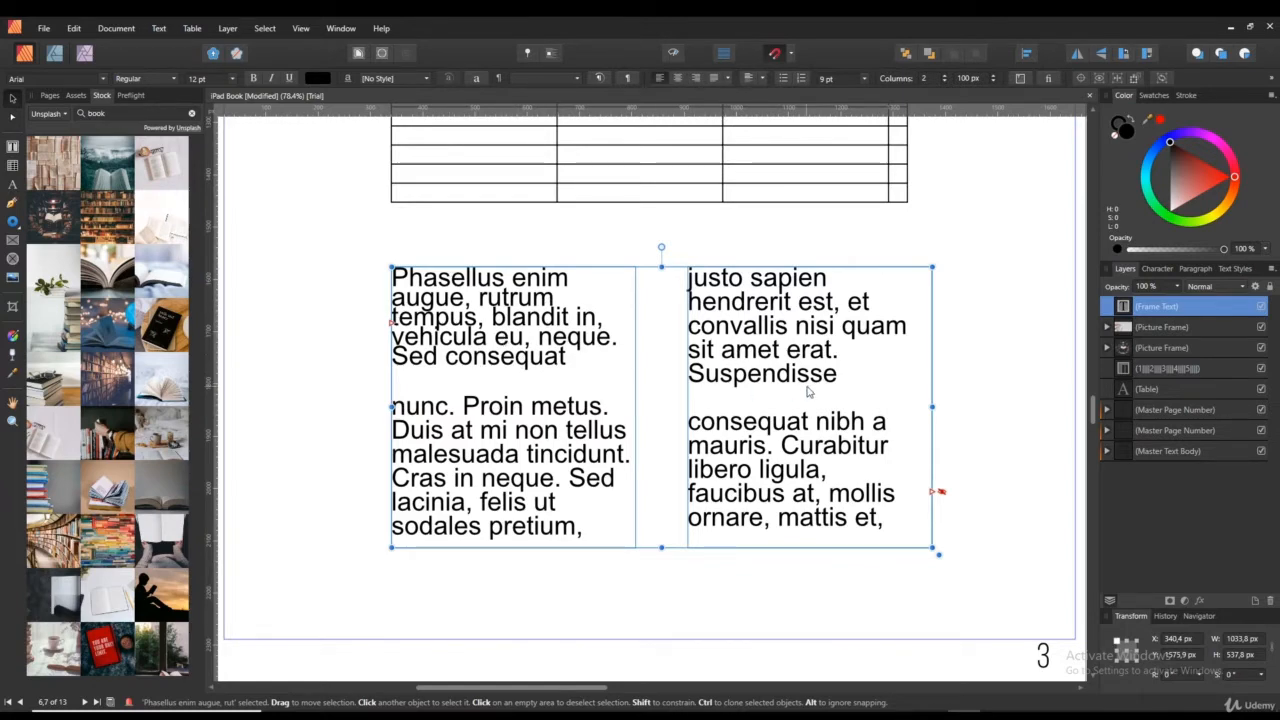
click(683, 606)
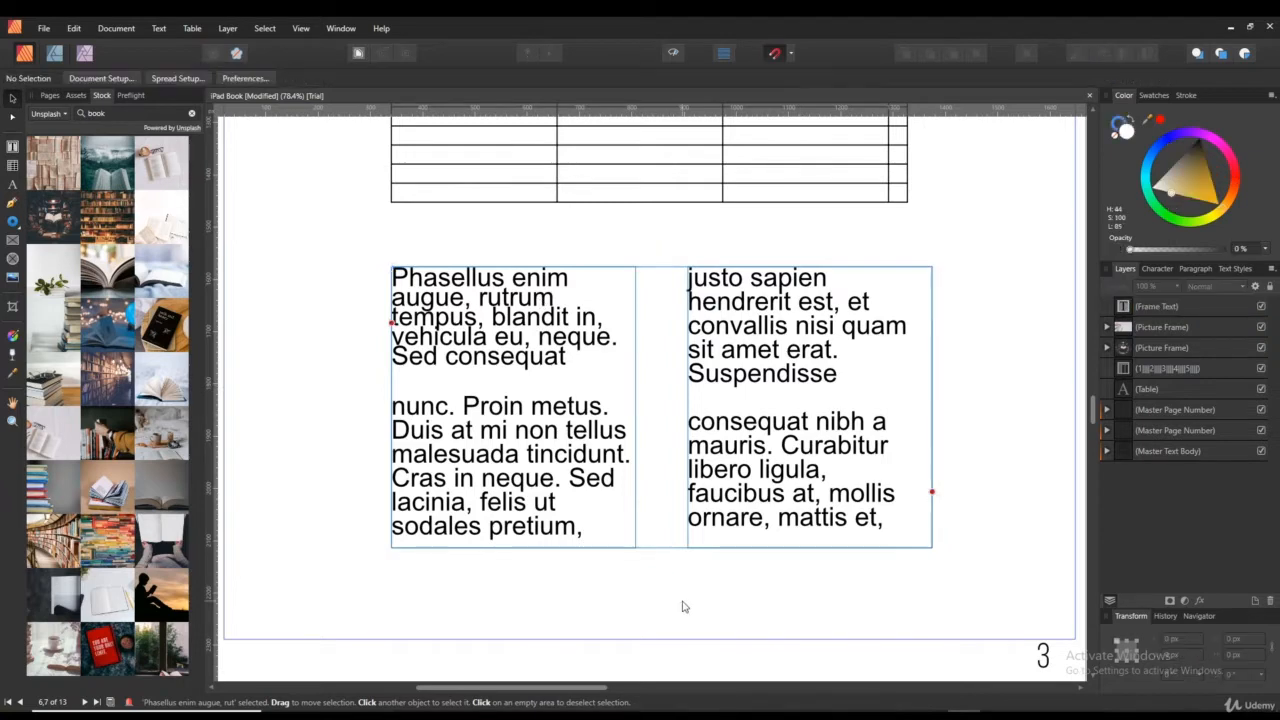
click(628, 544)
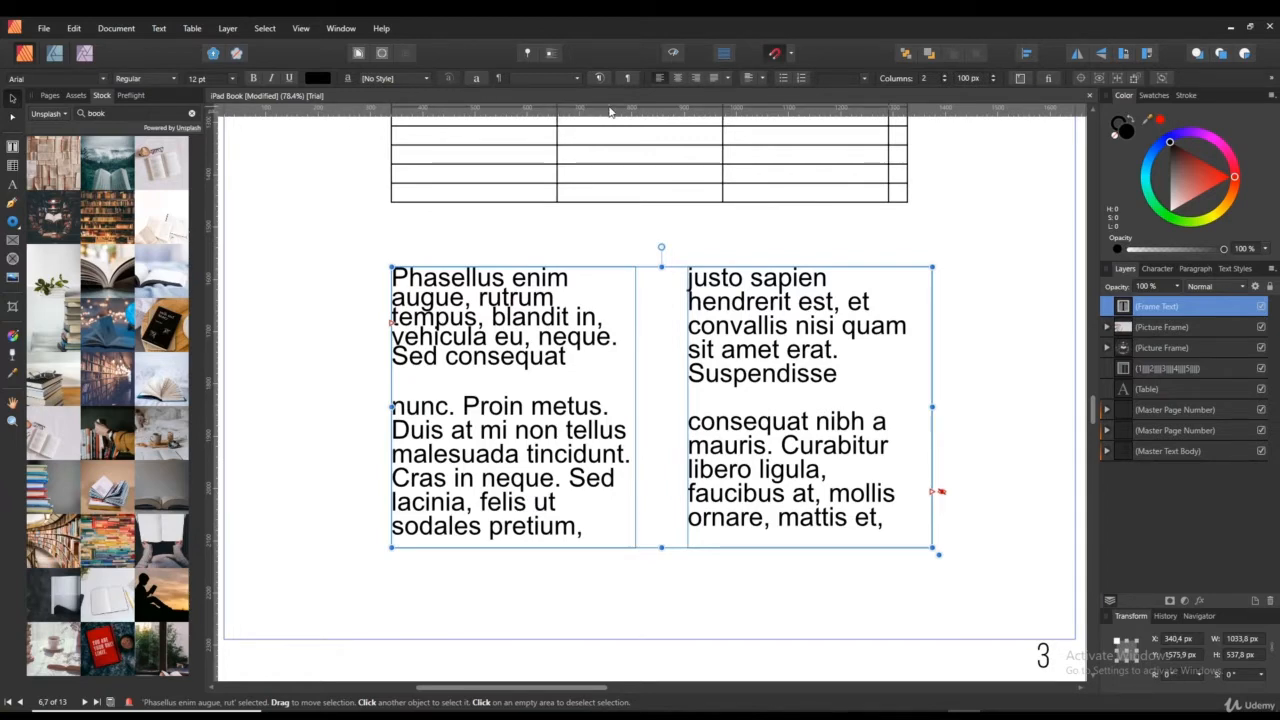
drag(609, 112, 671, 413)
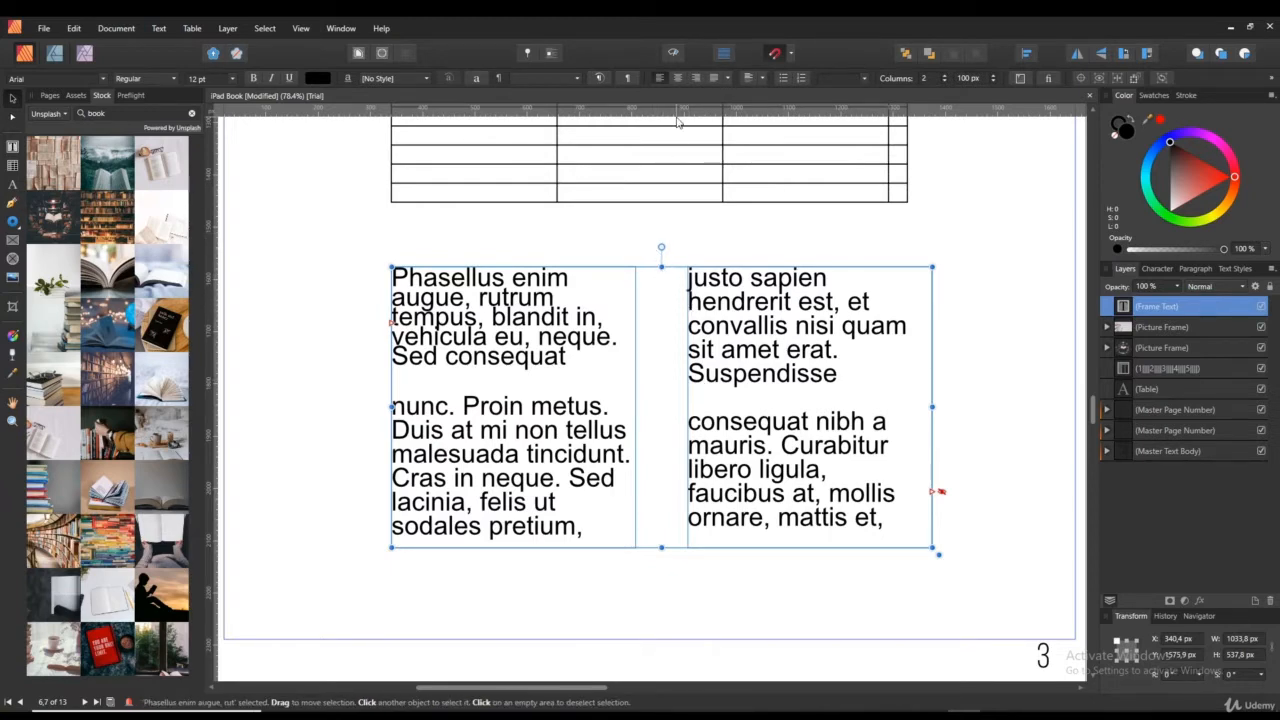
Turn off the display of baseline grids in the document's baseline grid settings.
click(725, 57)
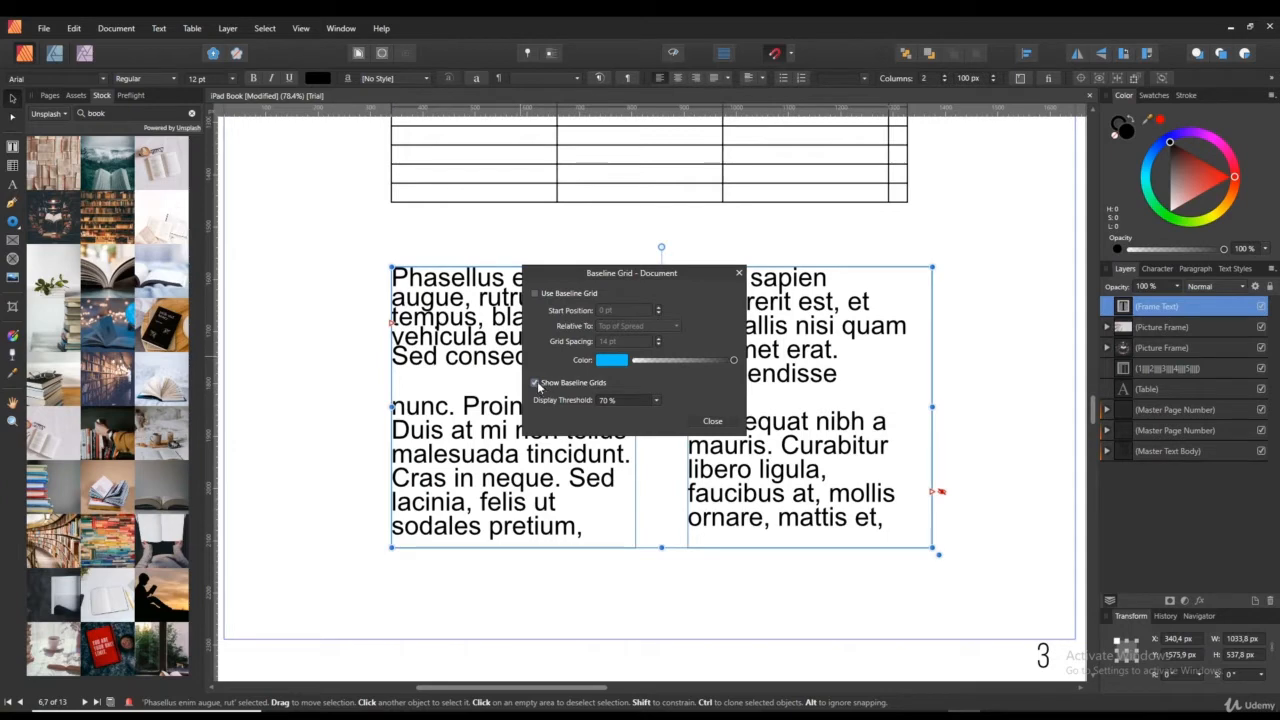
click(536, 383)
click(576, 384)
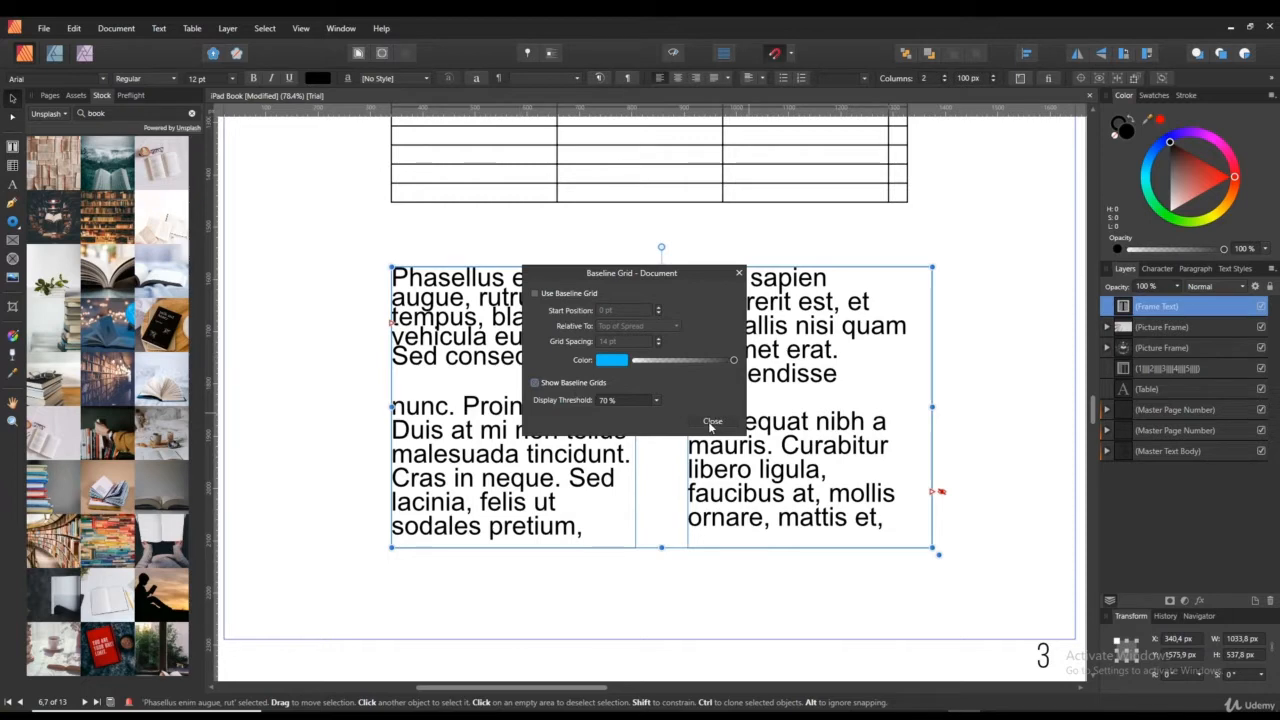
click(711, 422)
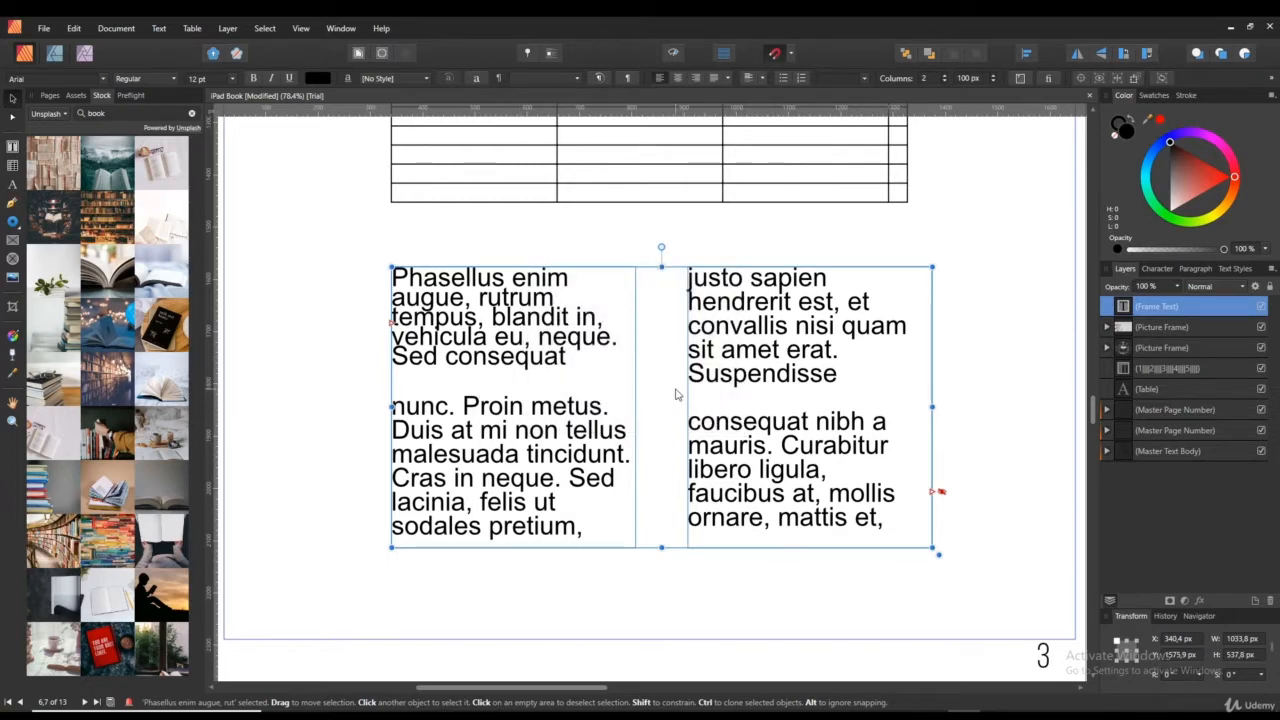
Move the two-column text frame up beneath the table and enlarge it to about 1225 by 798 px.
scroll(677, 391, down, 1)
scroll(676, 390, up, 1)
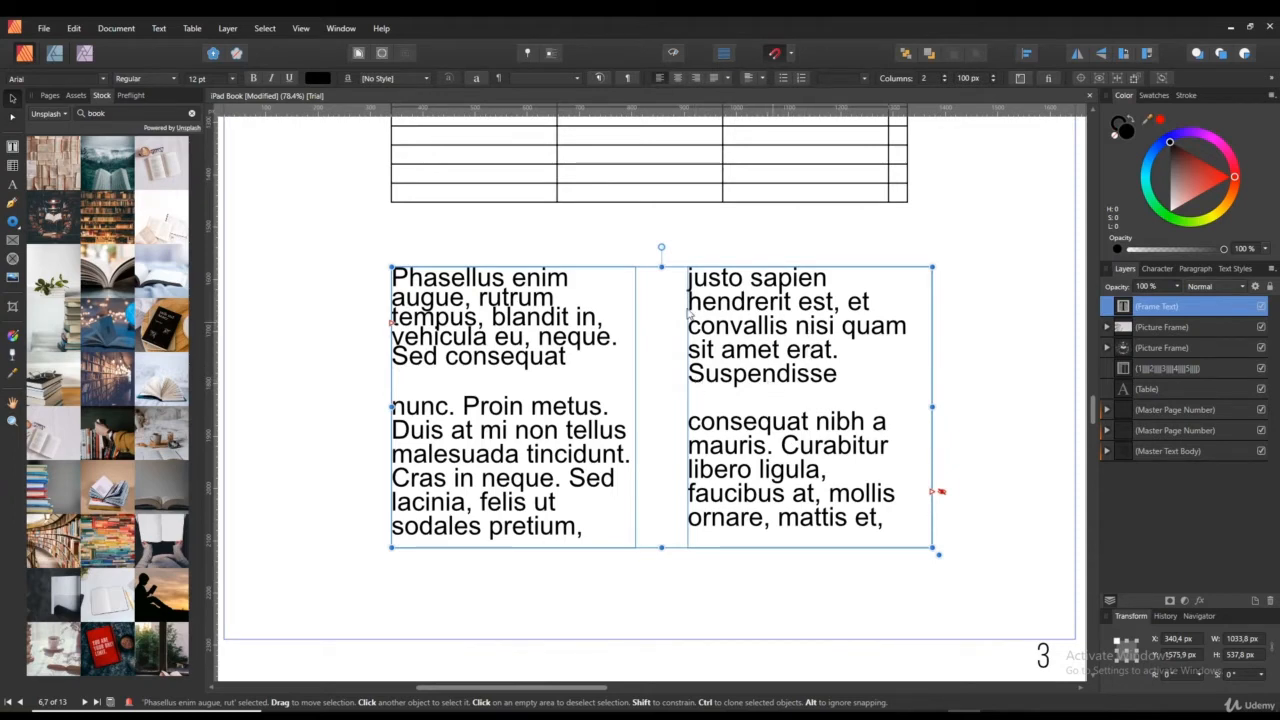
drag(562, 325, 550, 266)
scroll(898, 452, down, 1)
drag(919, 468, 1020, 603)
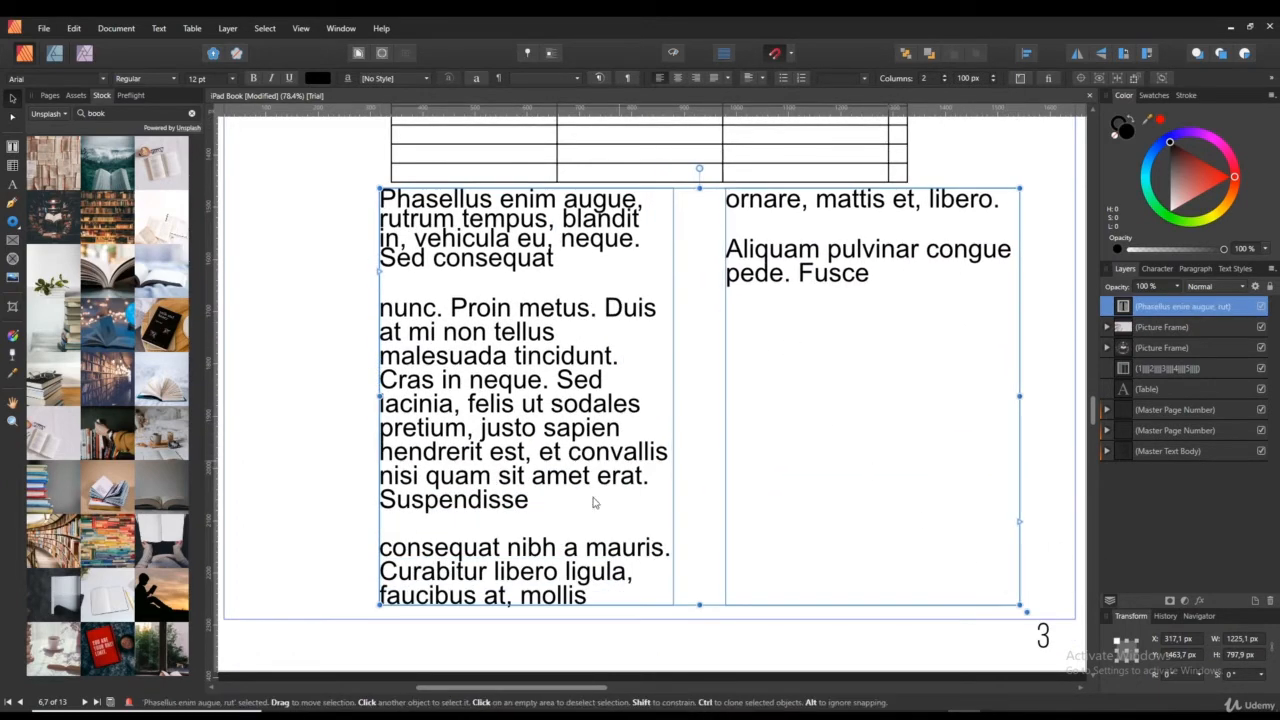
Replace all the text in the enlarged two-column frame with filler text.
triple_click(590, 388)
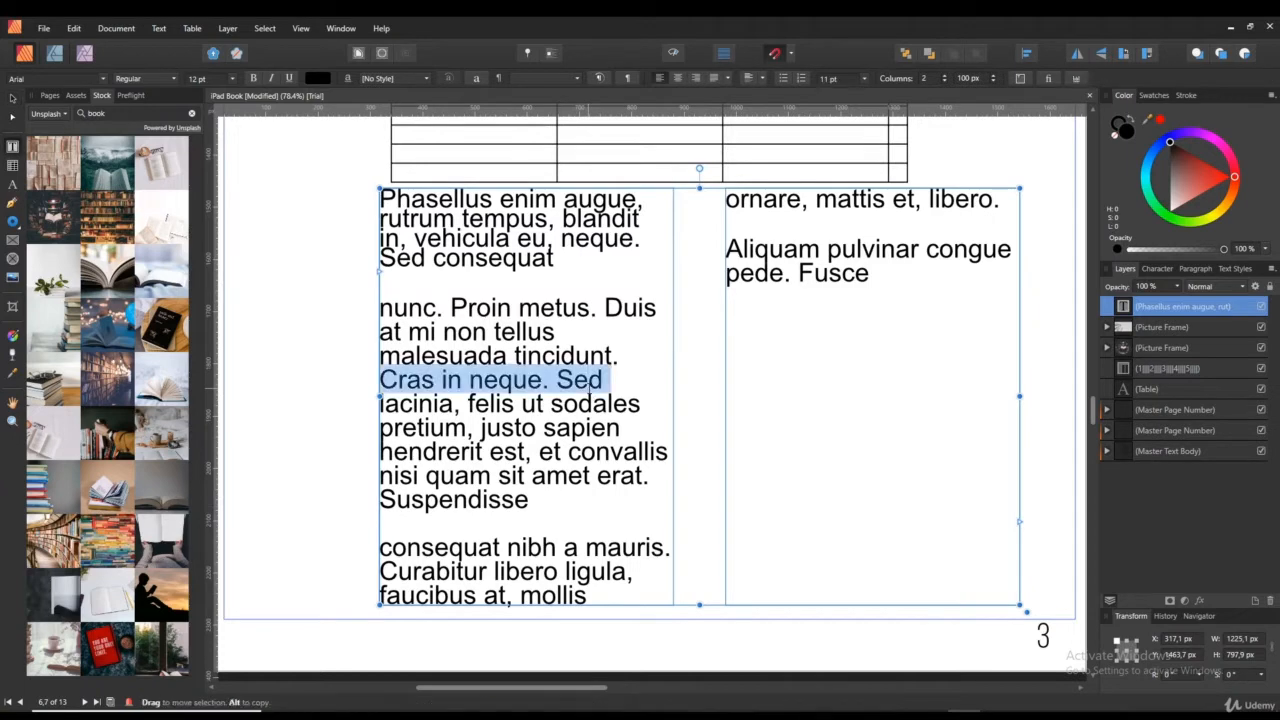
key(ctrl+a)
key(Delete)
right_click(548, 285)
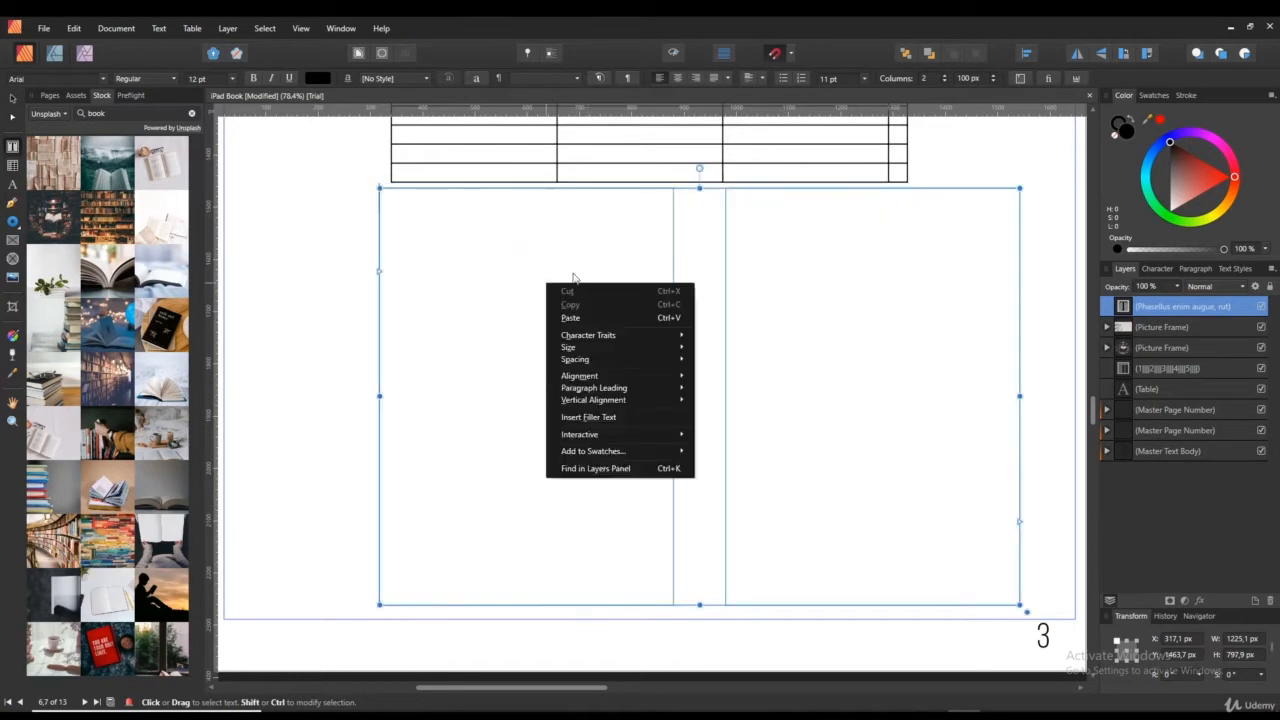
click(614, 418)
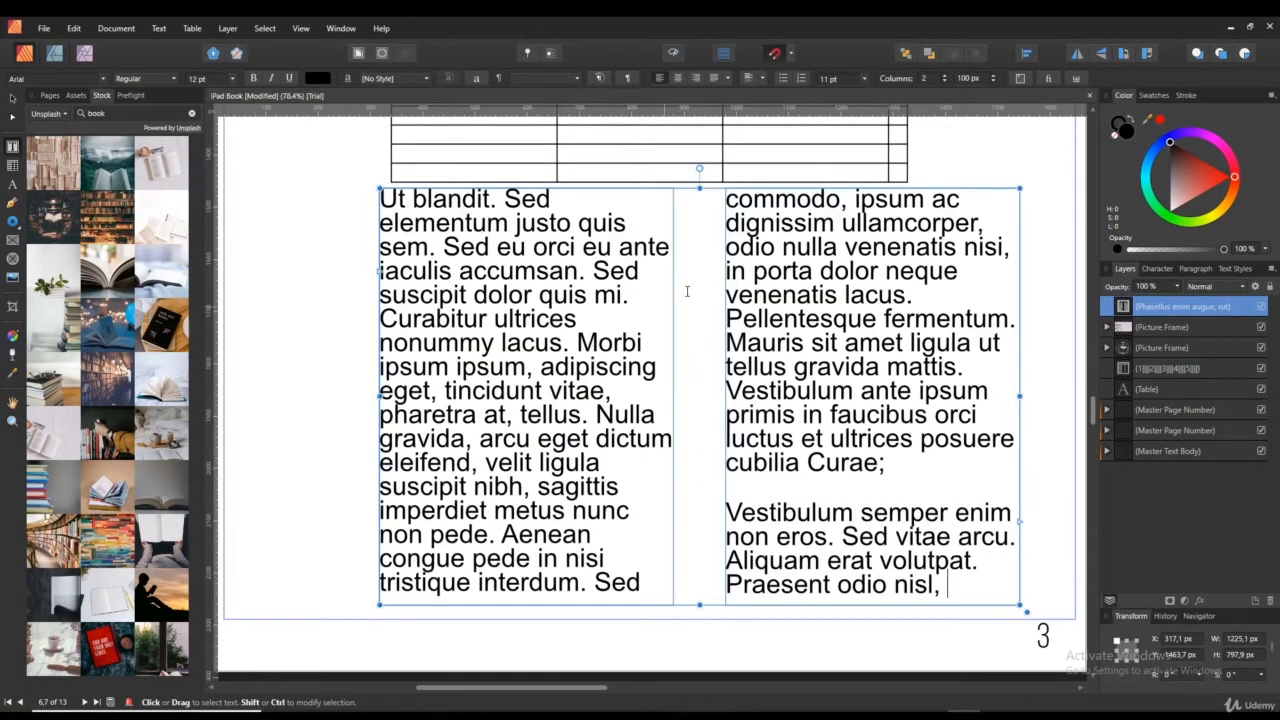
Expand the filler text field into editable text and insert paragraph breaks after "Curabitur ultrices" and after the "t" of "tellus".
right_click(578, 318)
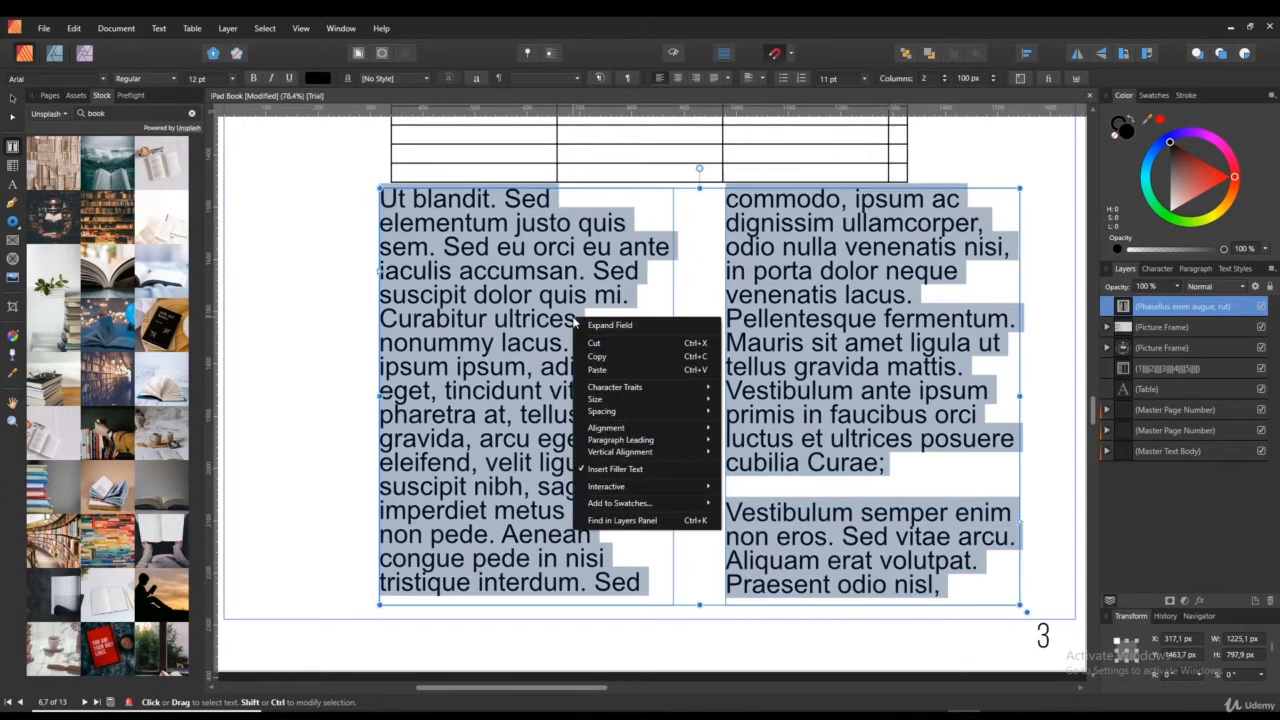
click(592, 325)
click(598, 321)
key(Return)
key(Escape)
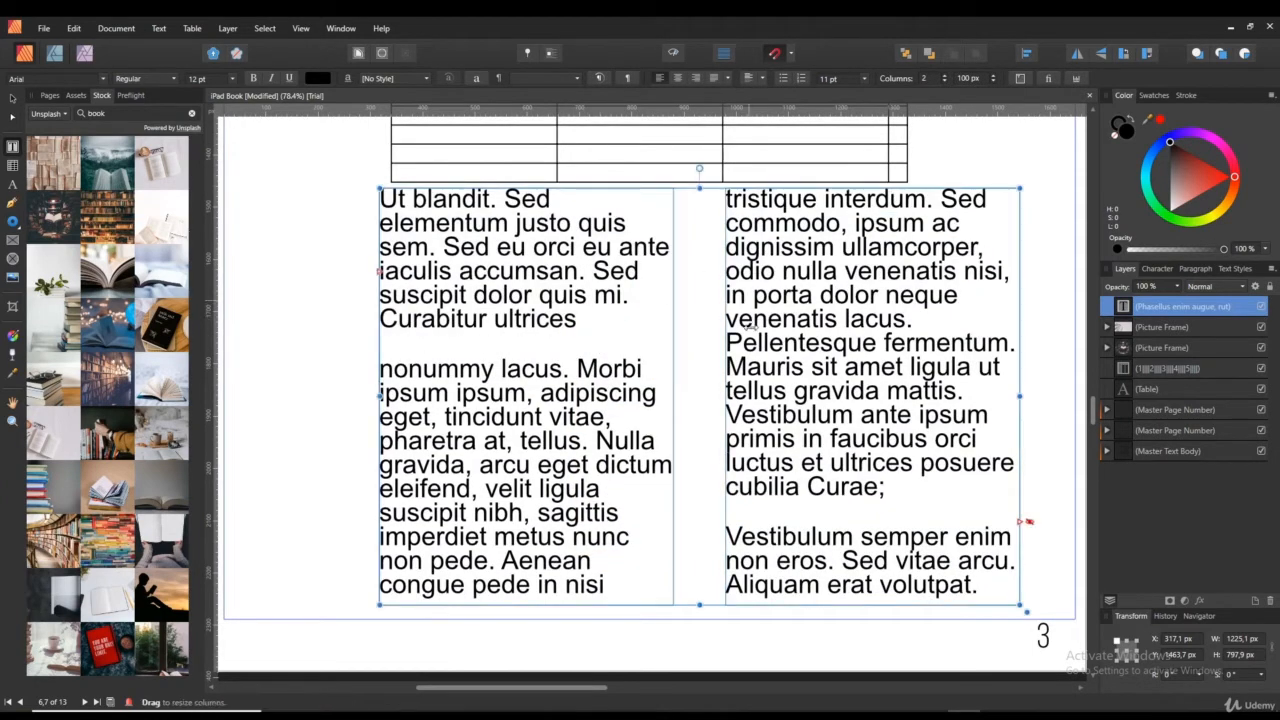
click(523, 440)
key(Return)
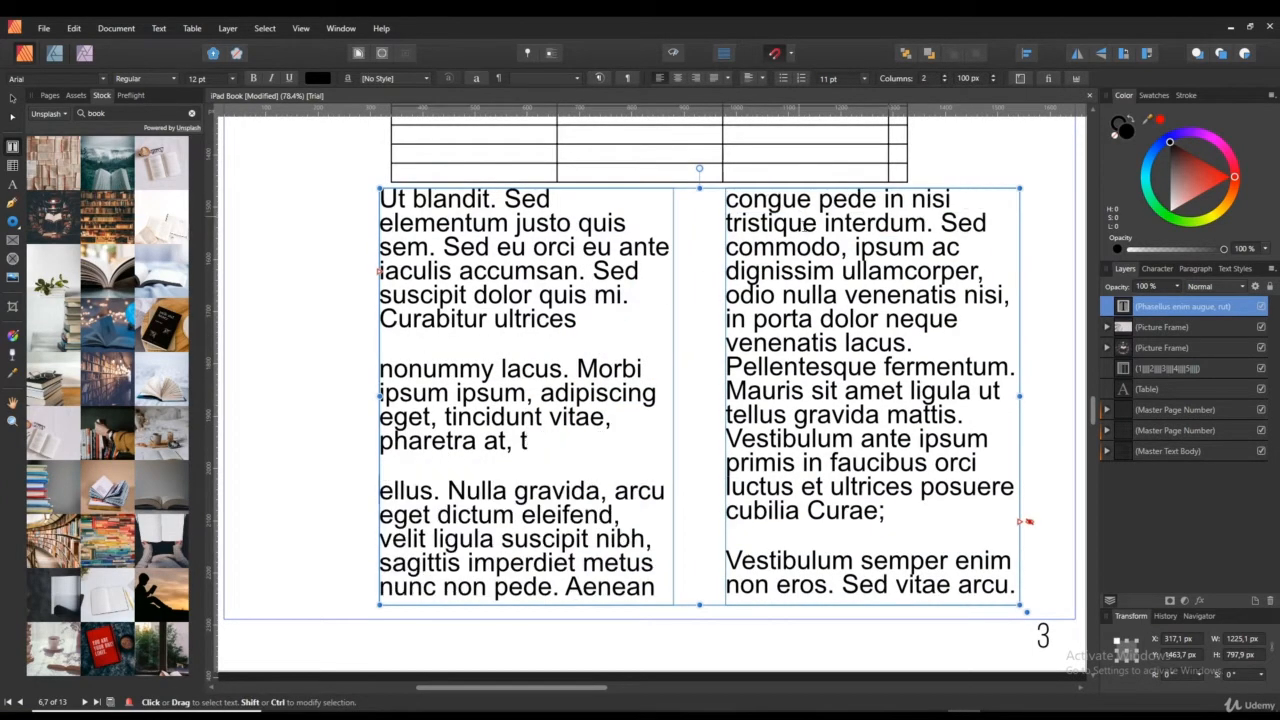
Set the leading of the paragraph starting with "ellus. Nulla gravida" to 9 pt.
click(865, 78)
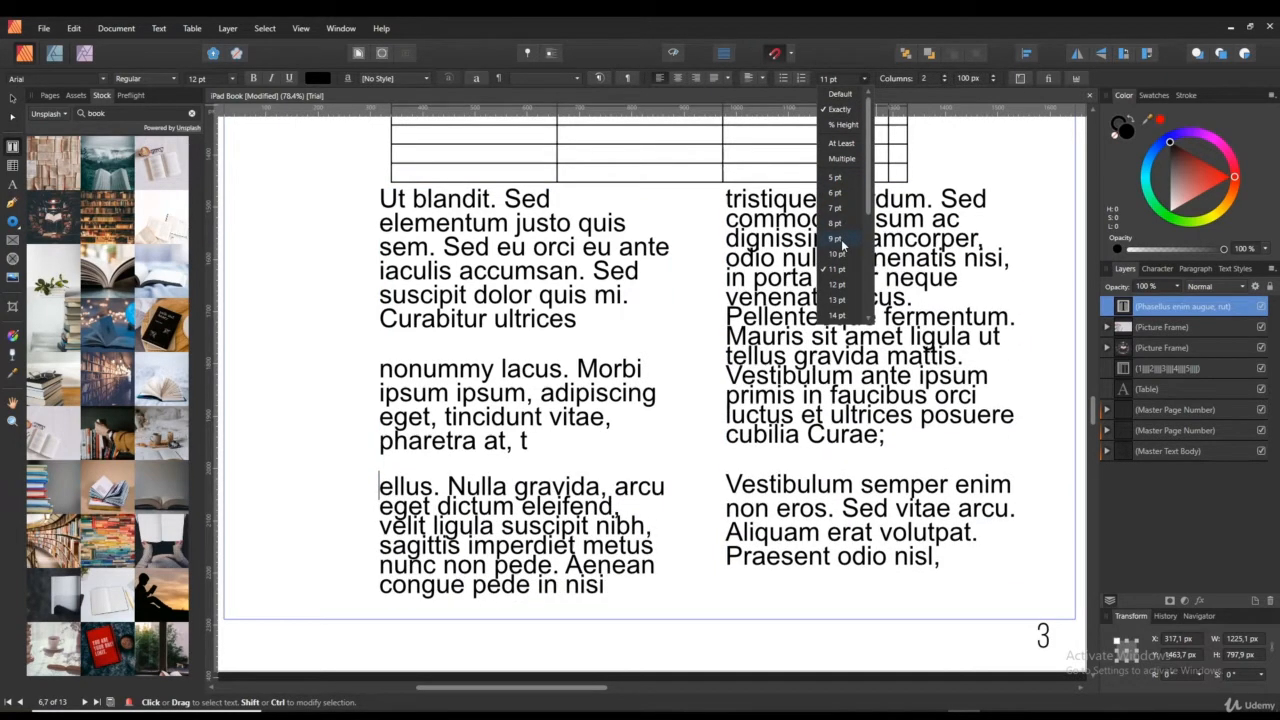
click(842, 242)
click(918, 376)
Open the text frame settings for the two-column frame and enable its own baseline grid.
click(515, 320)
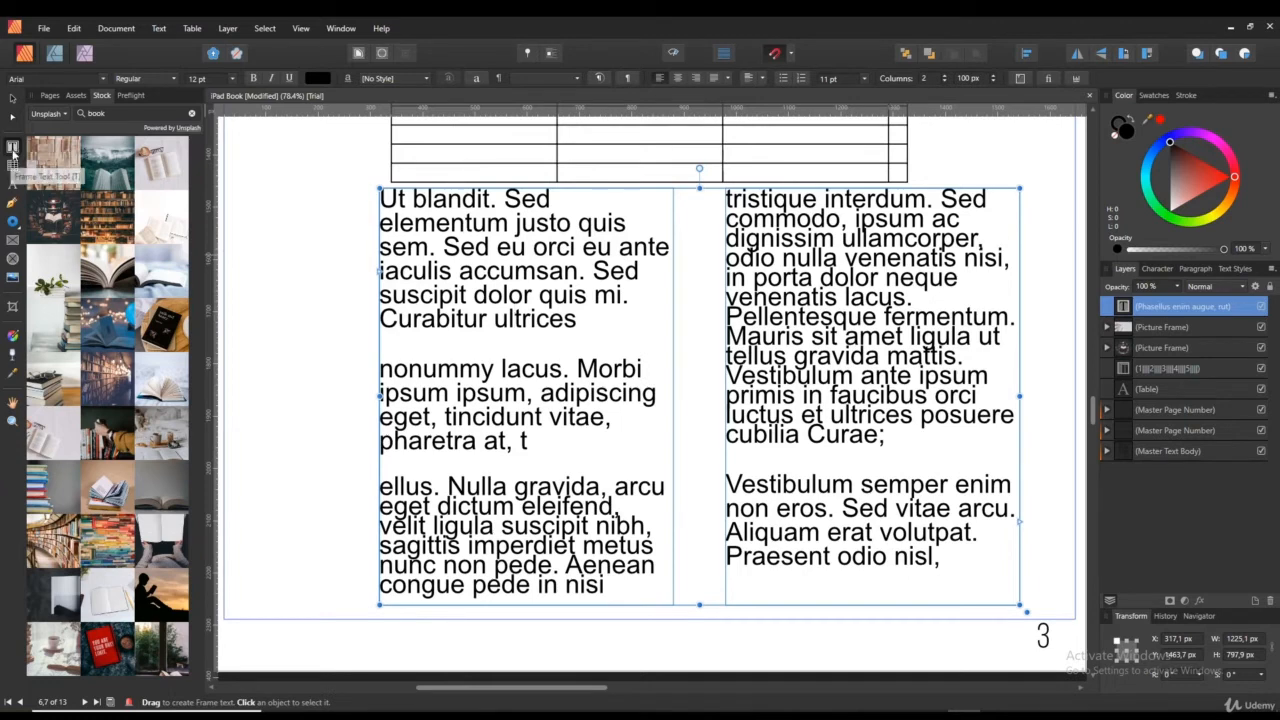
click(1020, 80)
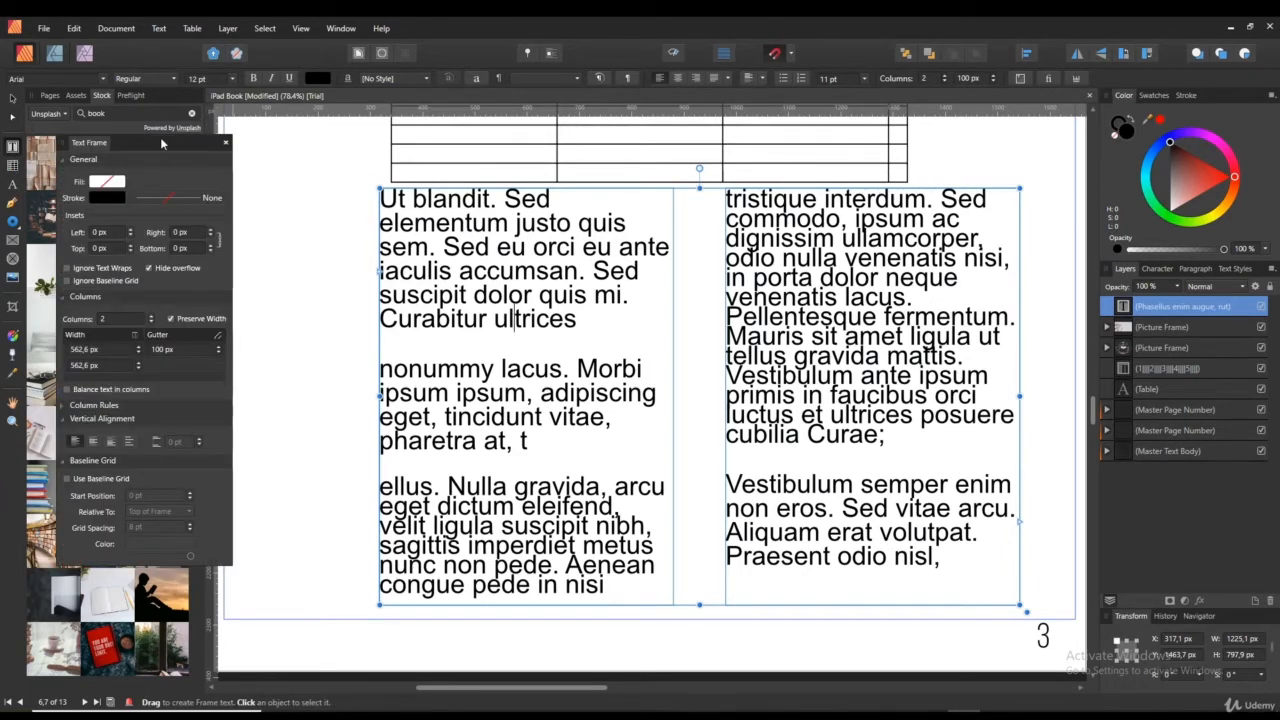
drag(137, 139, 170, 136)
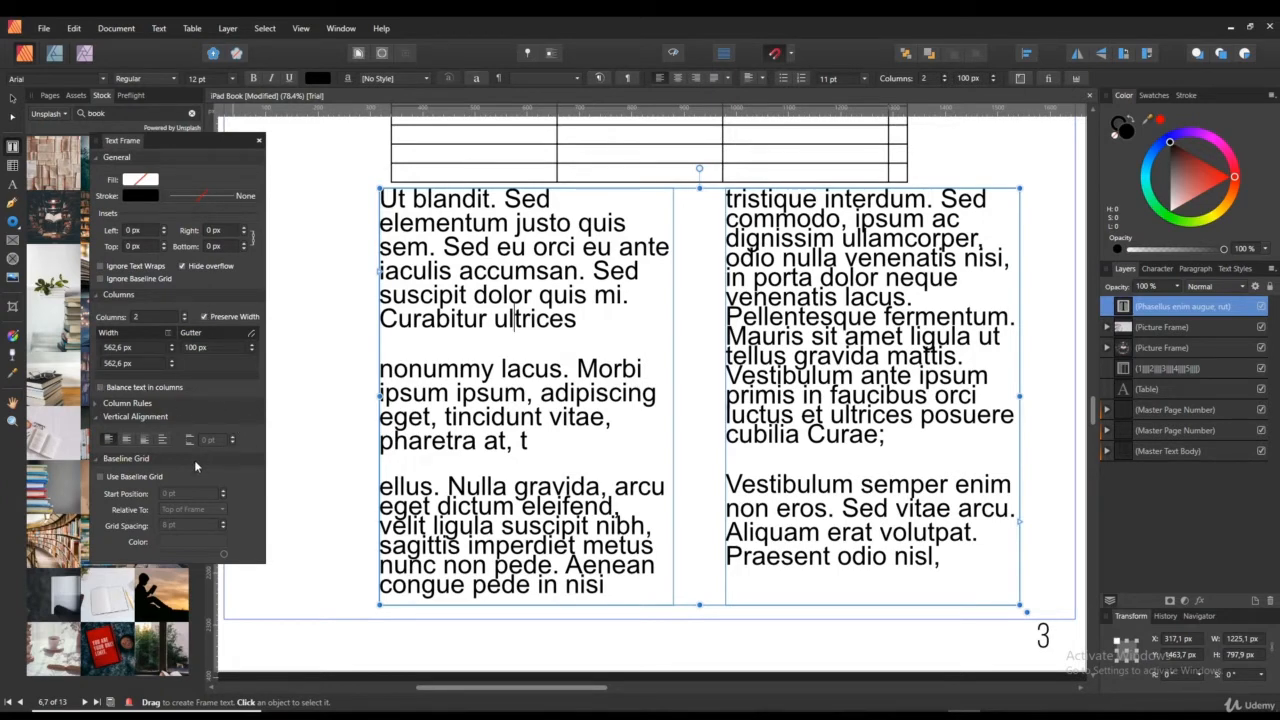
click(101, 459)
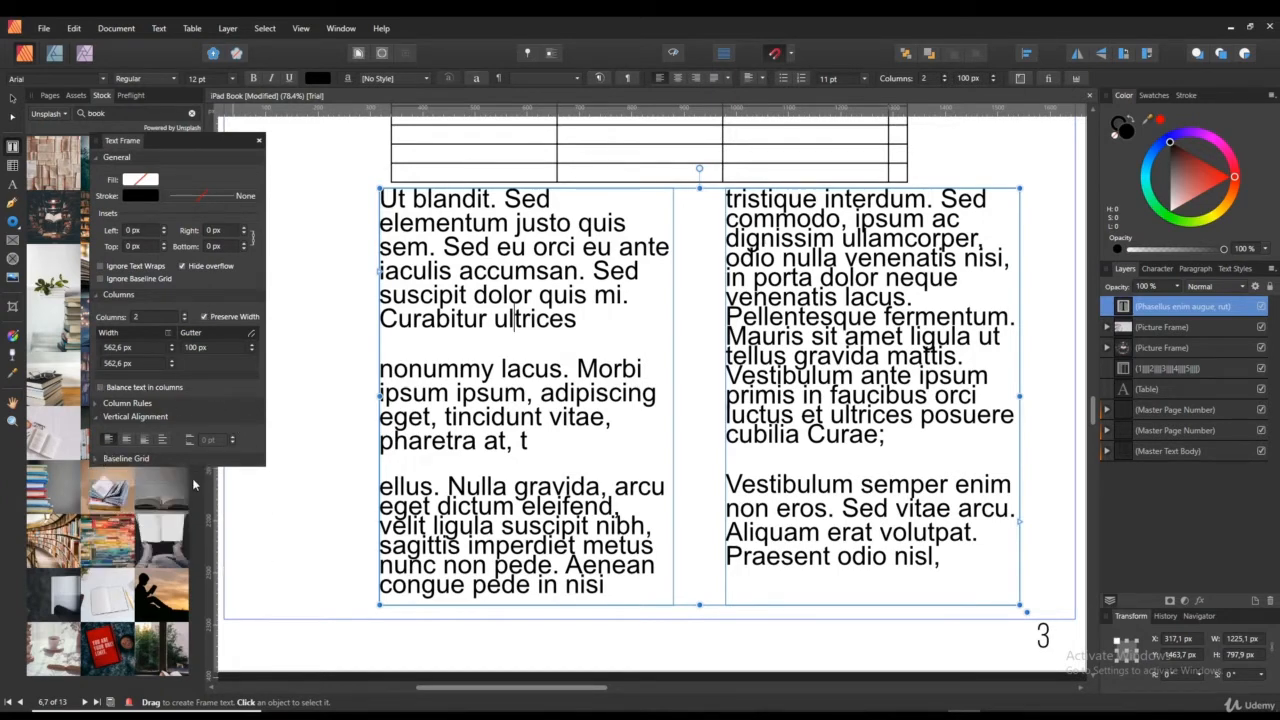
click(100, 459)
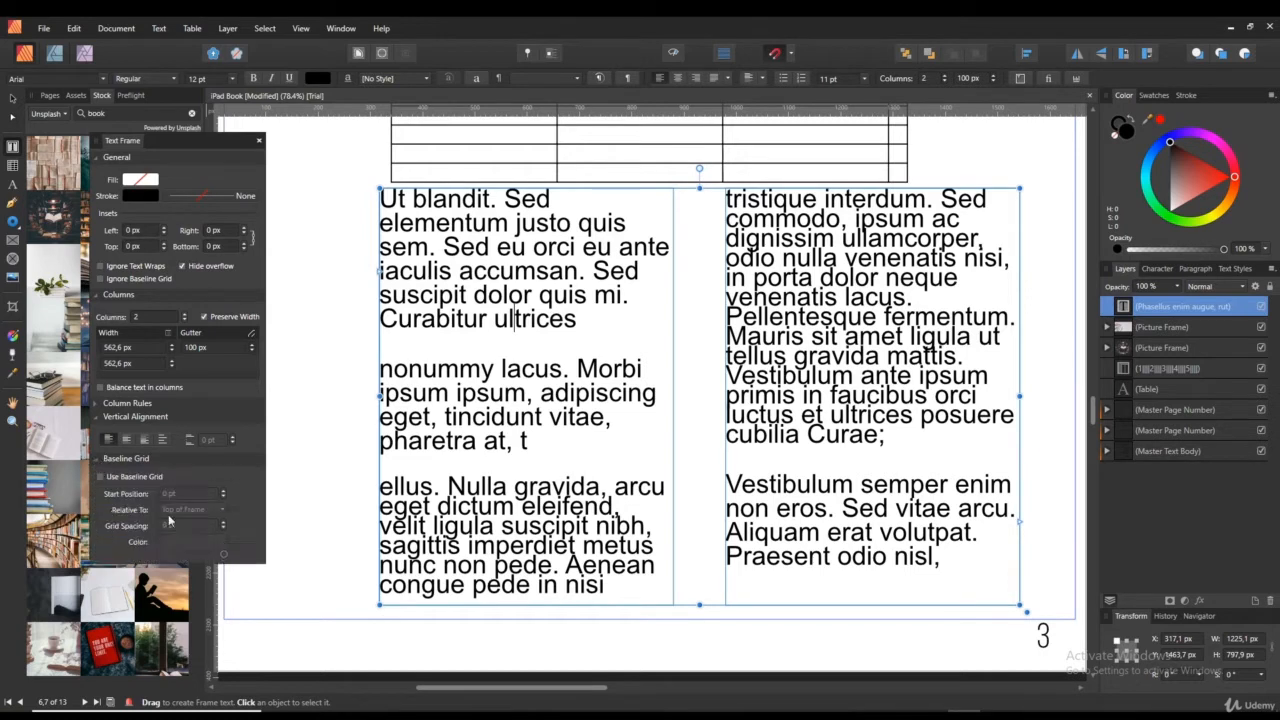
click(101, 477)
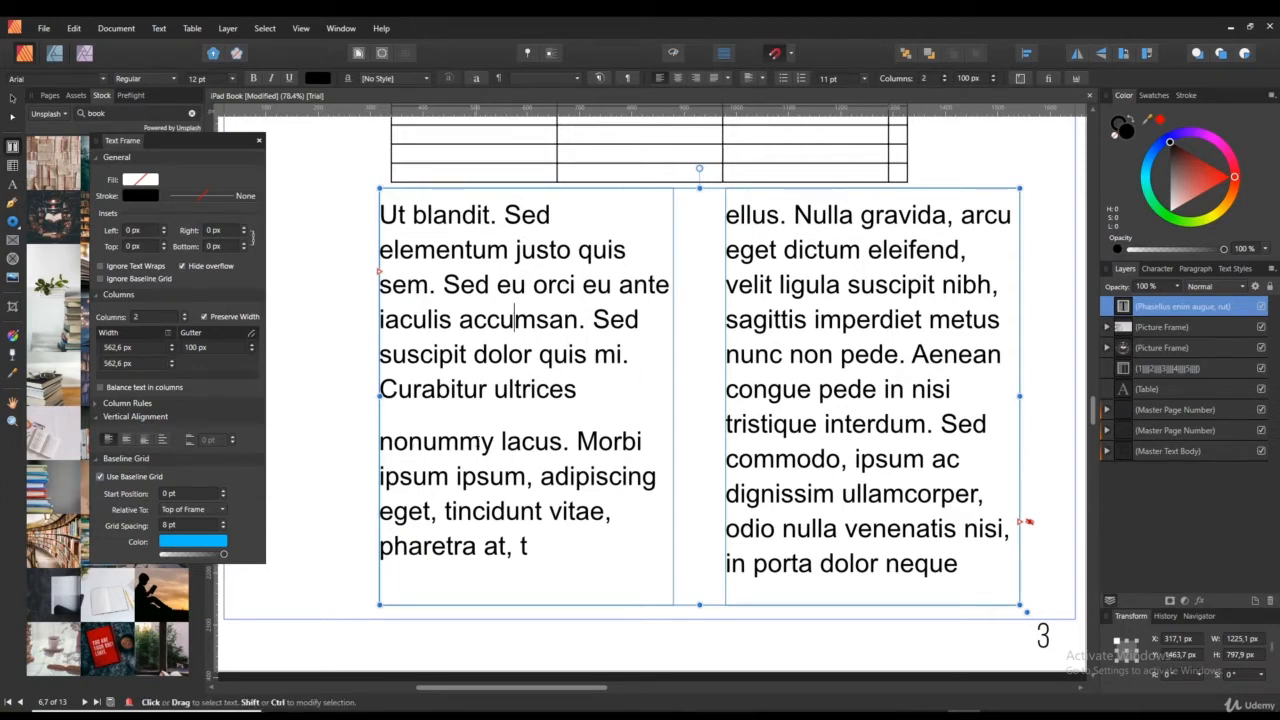
Try baseline grid spacings between 5 and 8 pt for the text frame and settle on 6 pt.
click(223, 531)
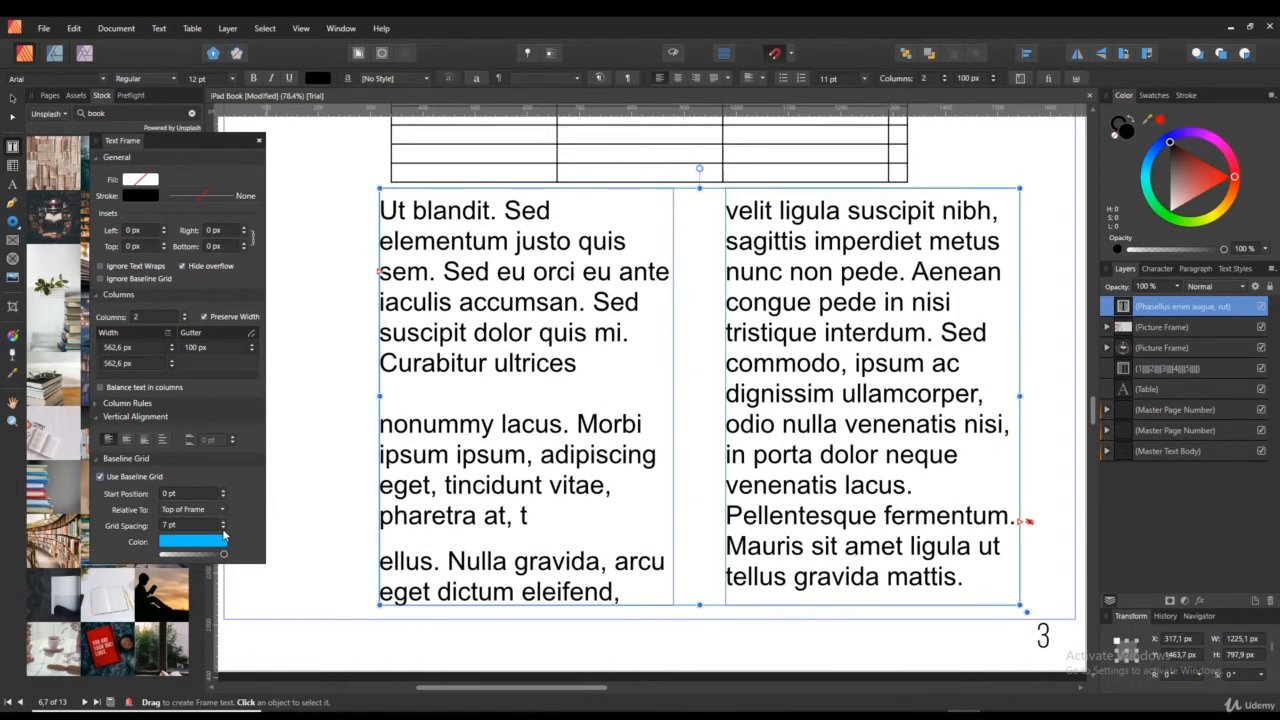
click(223, 531)
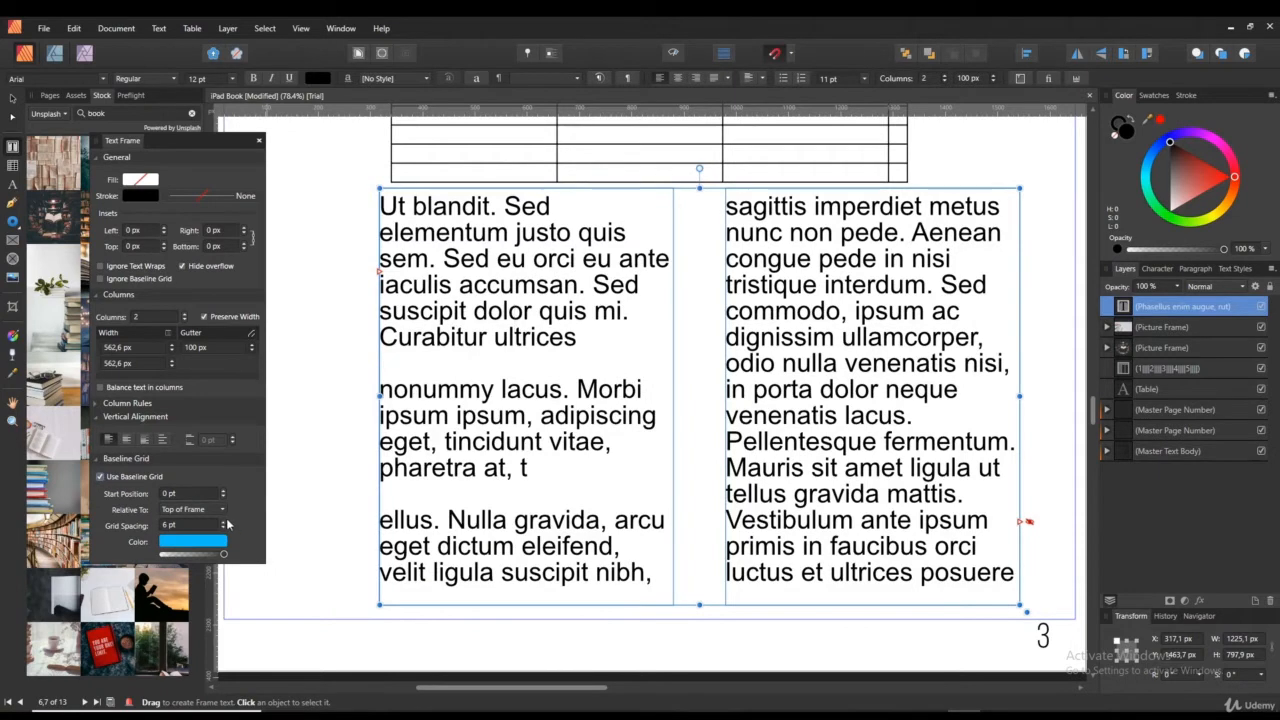
click(223, 523)
click(223, 523)
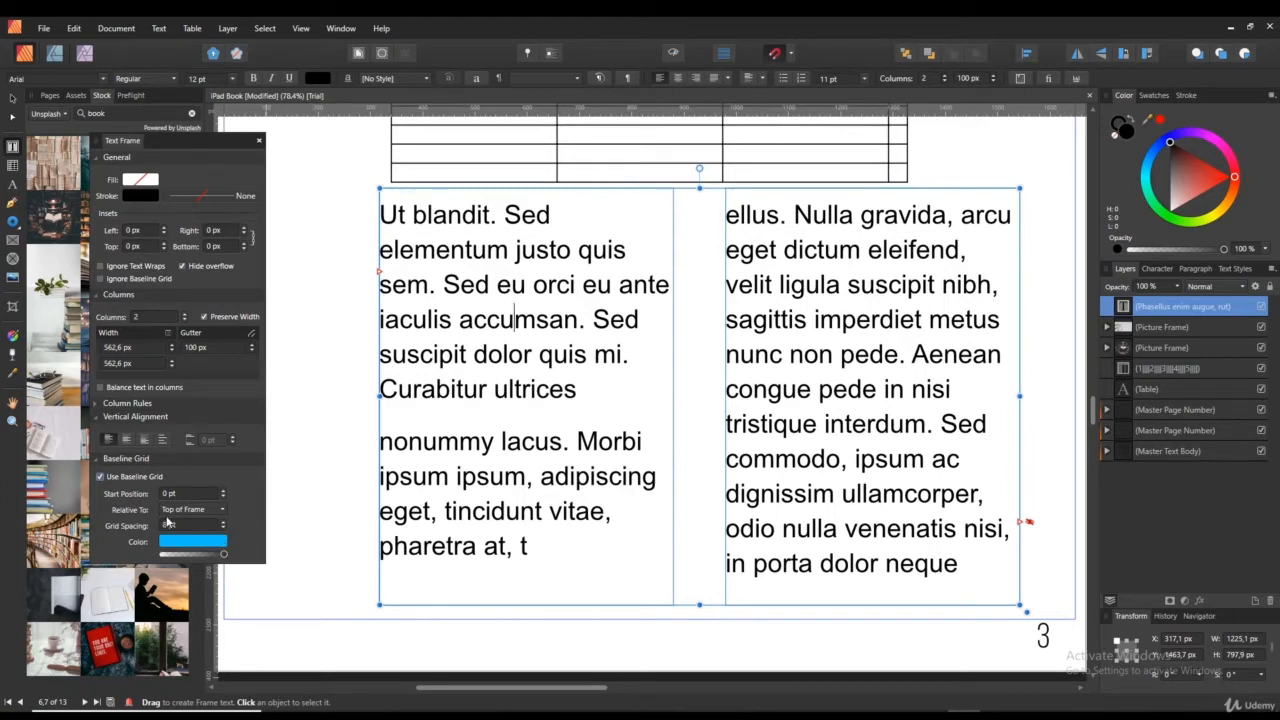
click(223, 530)
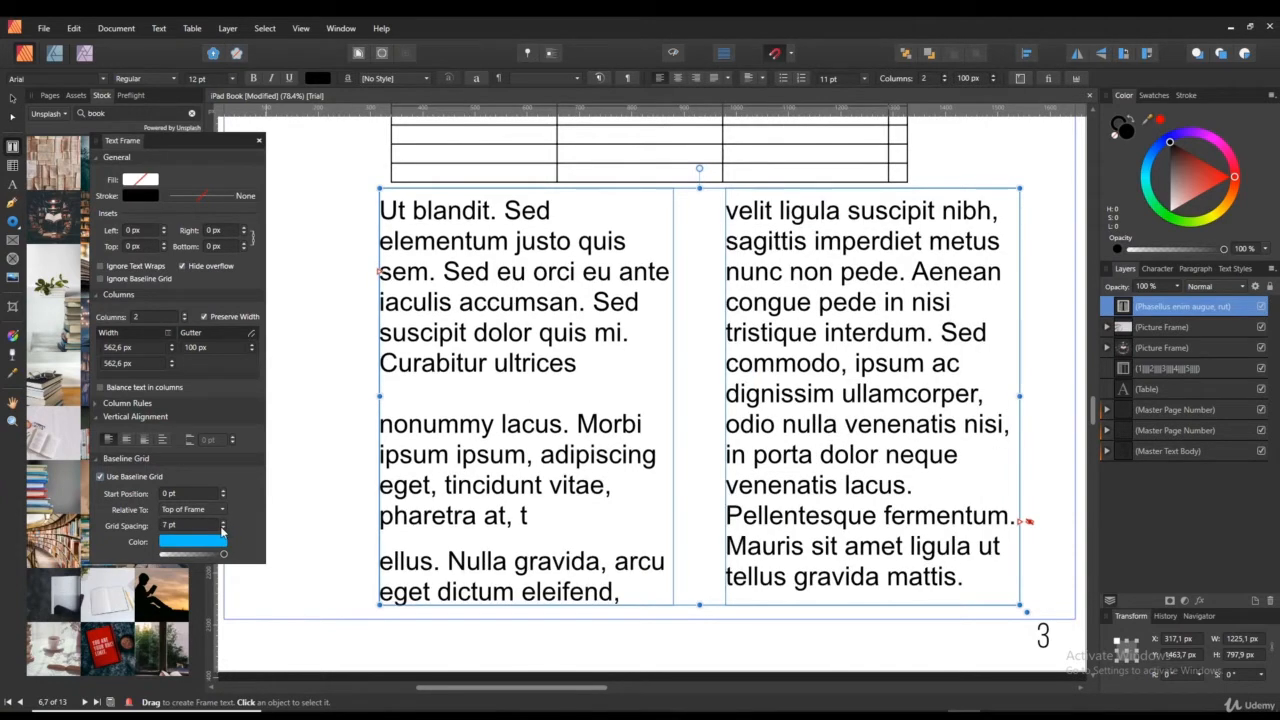
click(223, 530)
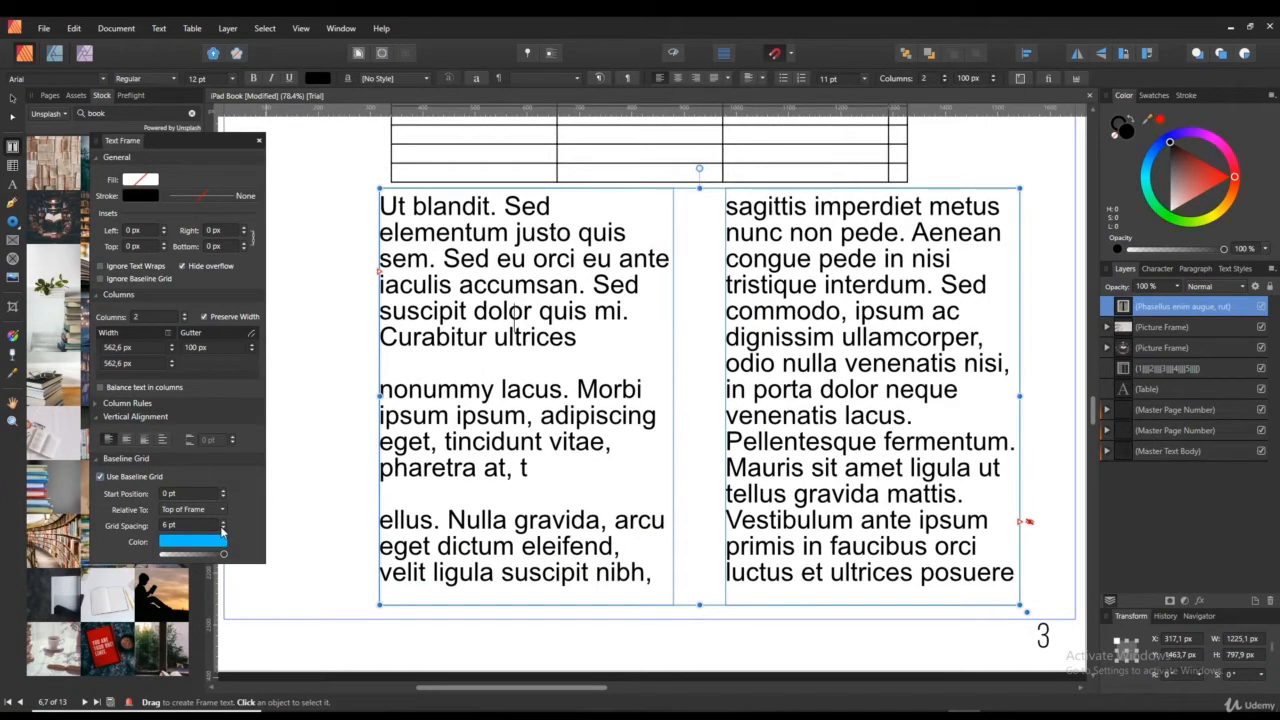
click(223, 530)
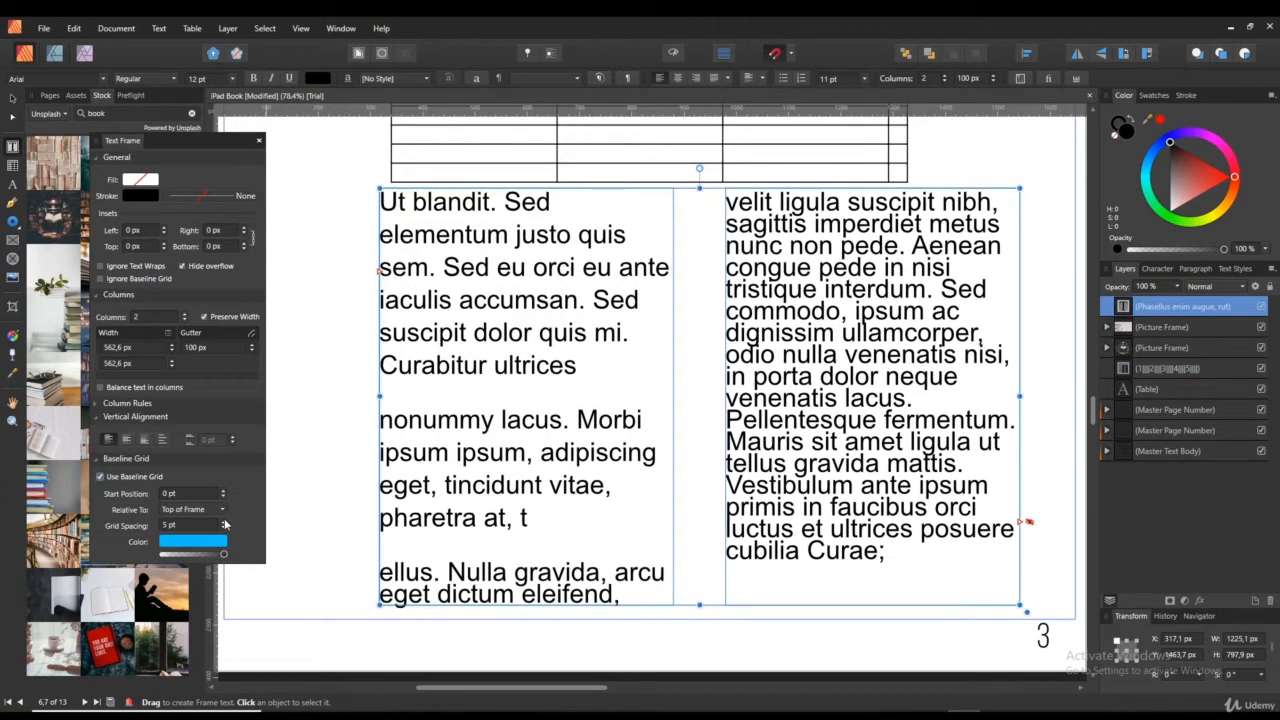
click(224, 522)
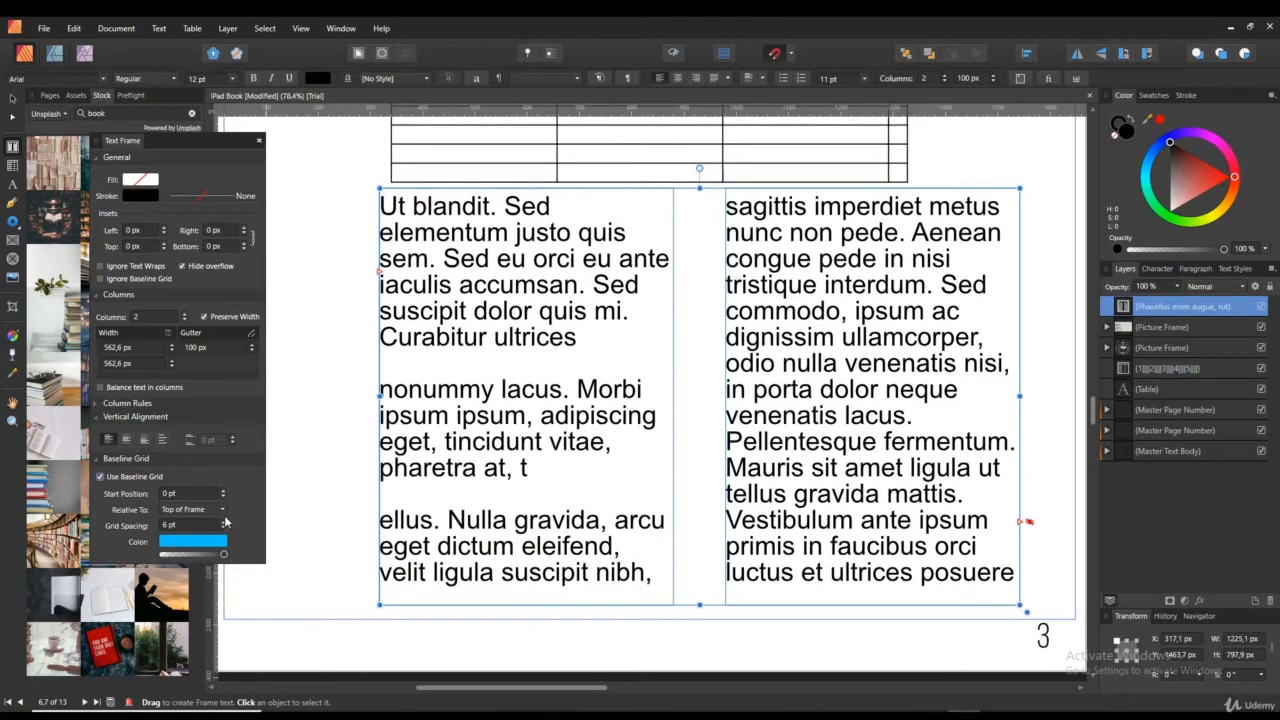
Set the frame's baseline grid start position to 10 pt and place a horizontal ruler guide across the lower part of both columns.
click(223, 490)
click(223, 490)
click(223, 490)
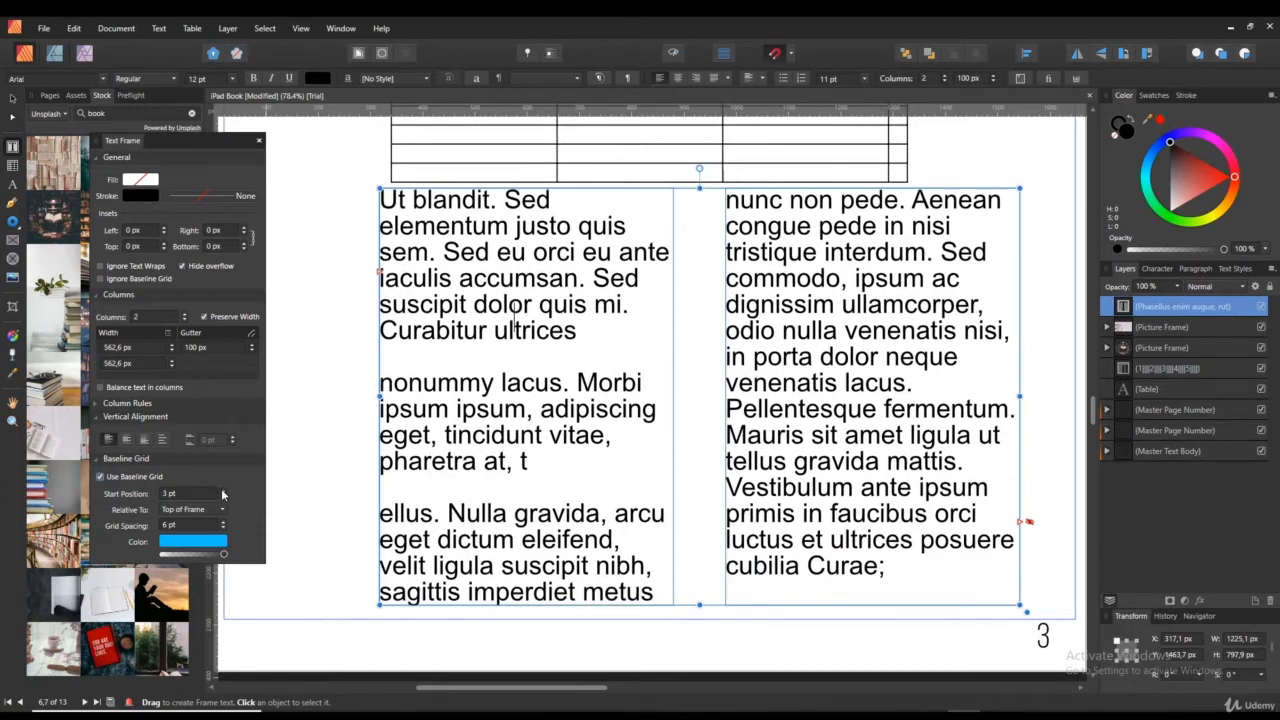
click(223, 490)
click(223, 490)
click(223, 490)
click(223, 490)
click(223, 490)
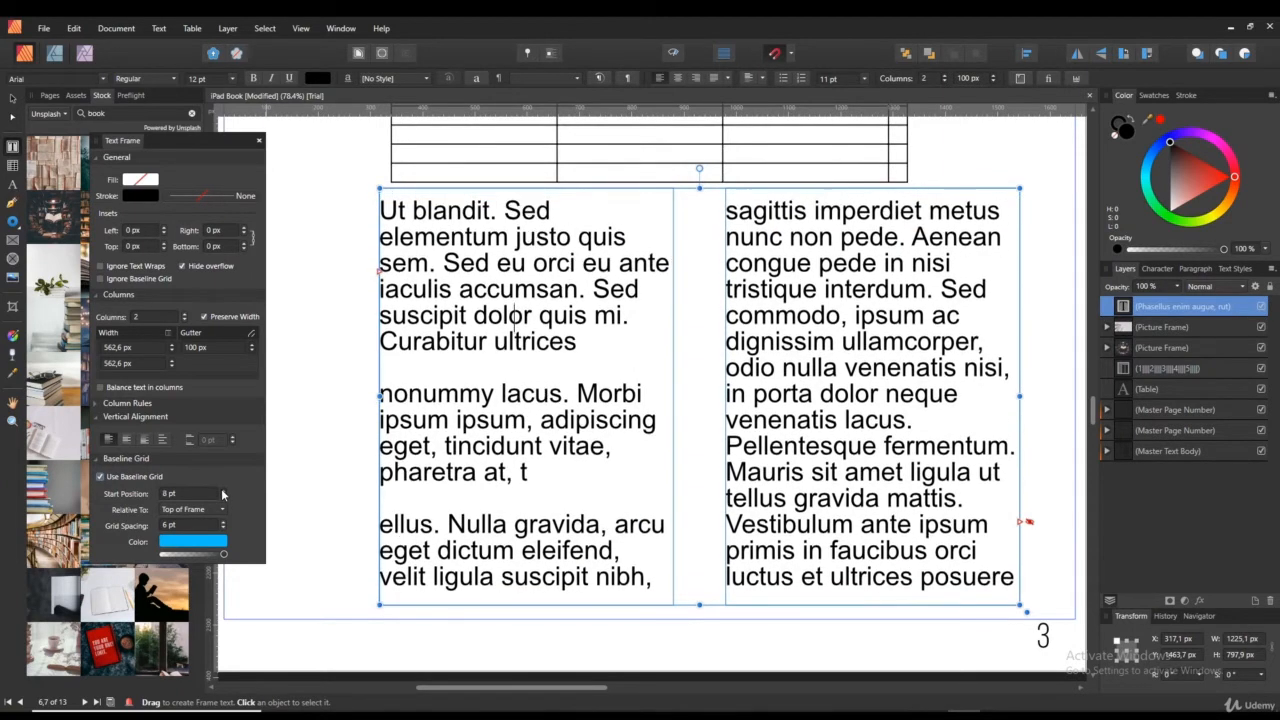
click(223, 490)
click(223, 490)
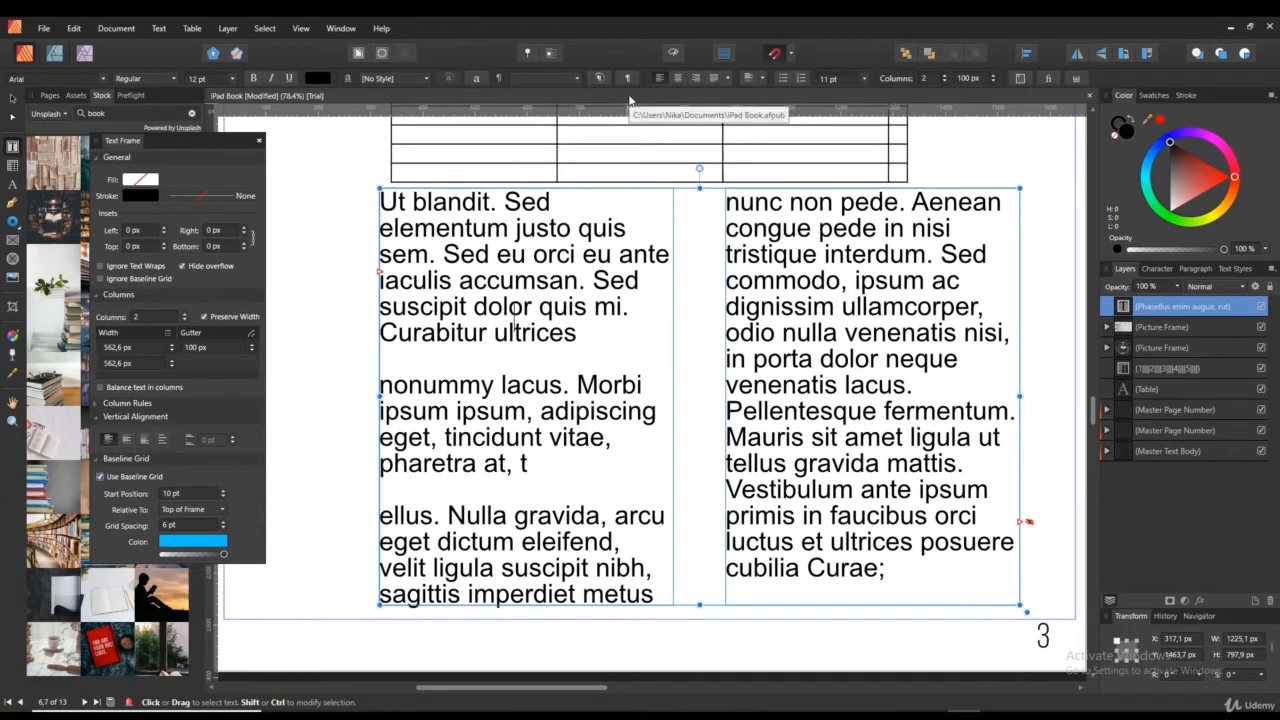
drag(637, 107, 670, 527)
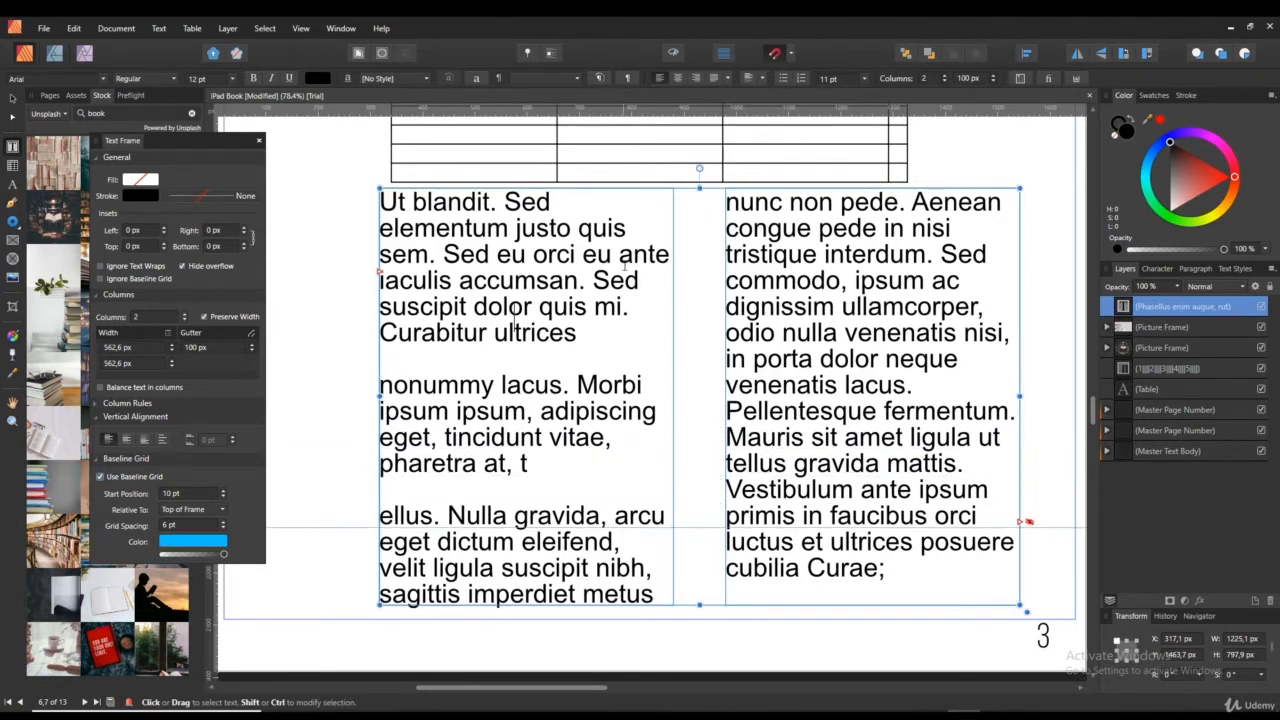
Hide the ruler guides, set the two-column frame's baseline grid start position to 8 pt and close its settings.
key(ctrl+;)
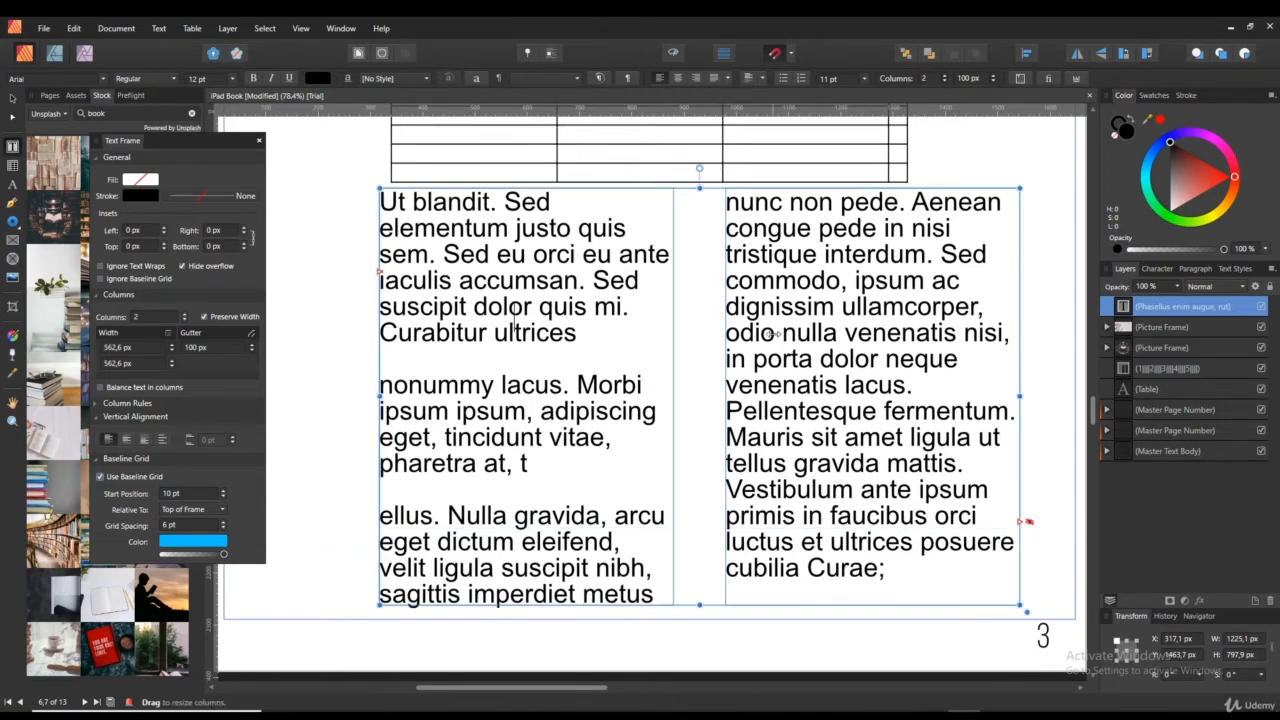
scroll(191, 494, down, 1)
scroll(191, 494, down, 1)
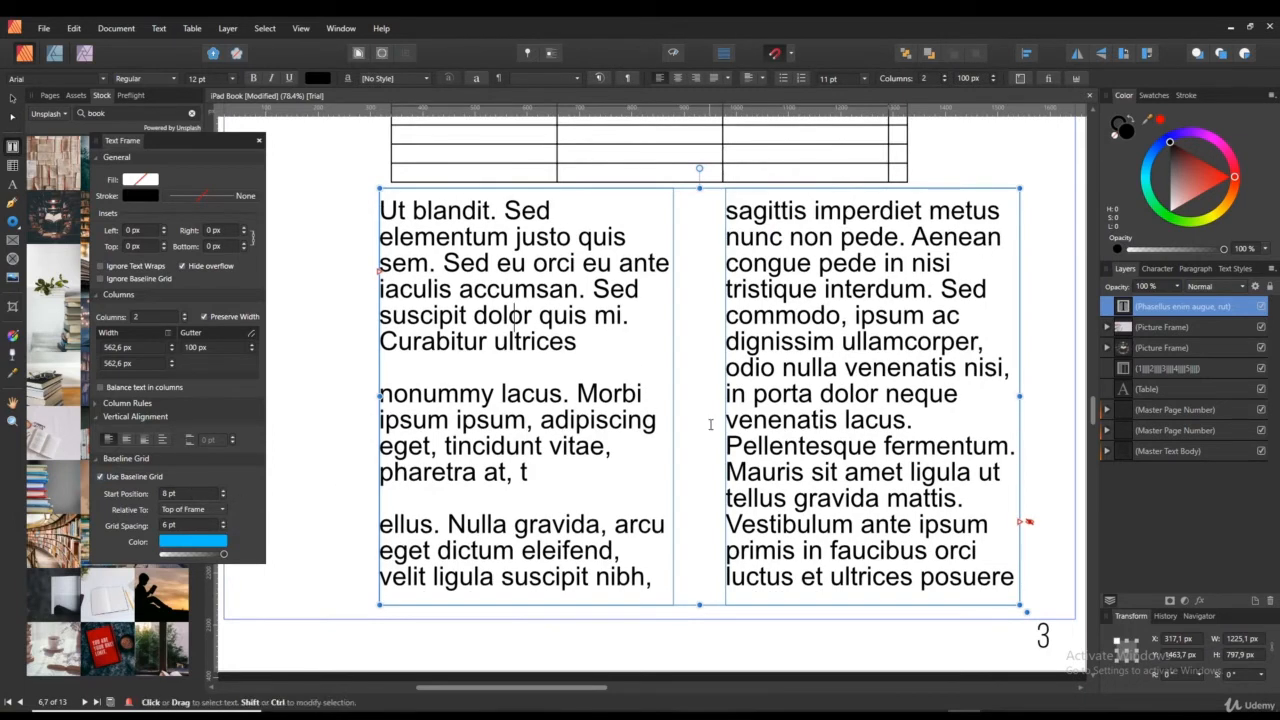
click(259, 142)
Reopen the text frame settings and set the document baseline grid's display threshold to 100 %.
drag(702, 413, 660, 460)
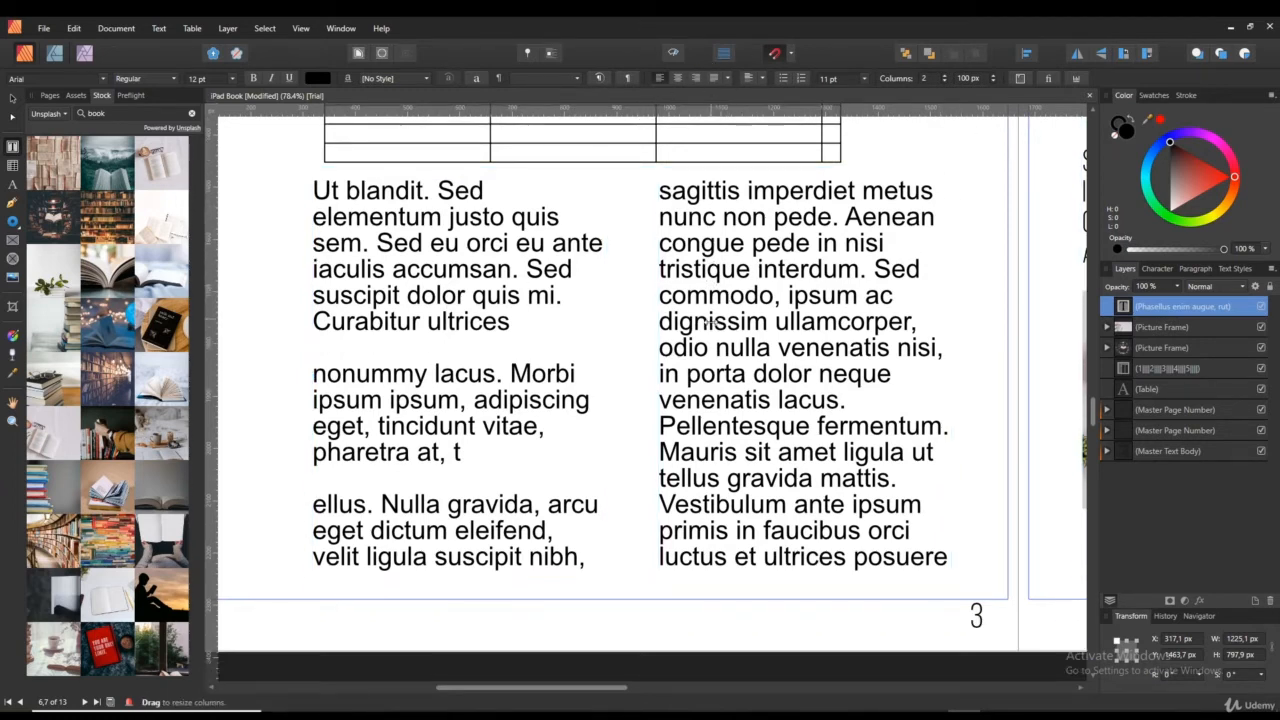
scroll(712, 323, down, 2)
scroll(740, 335, up, 1)
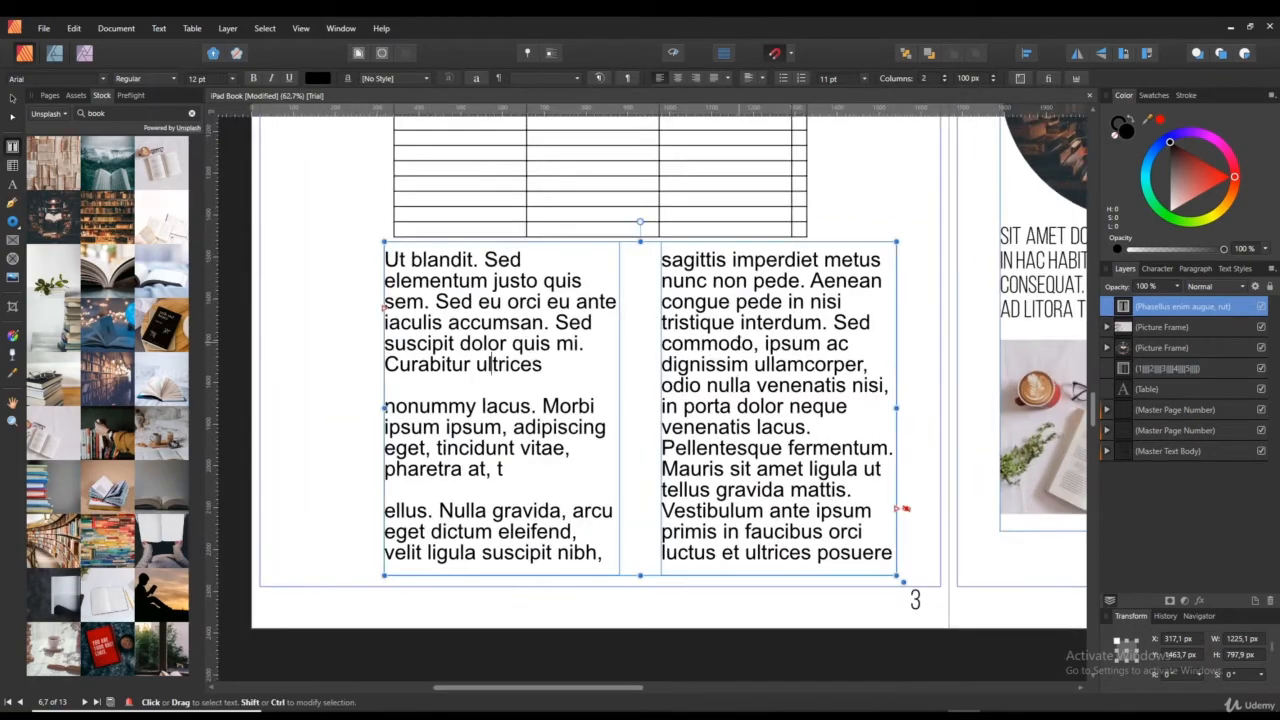
click(1020, 79)
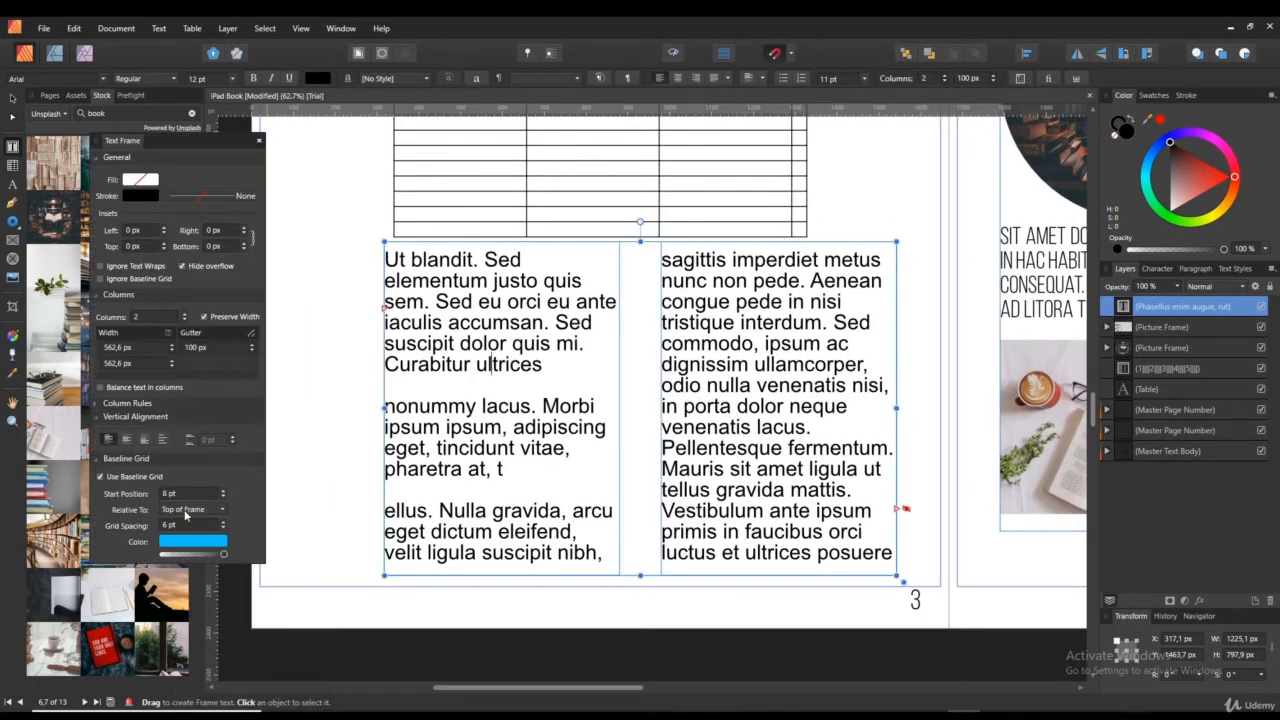
click(729, 55)
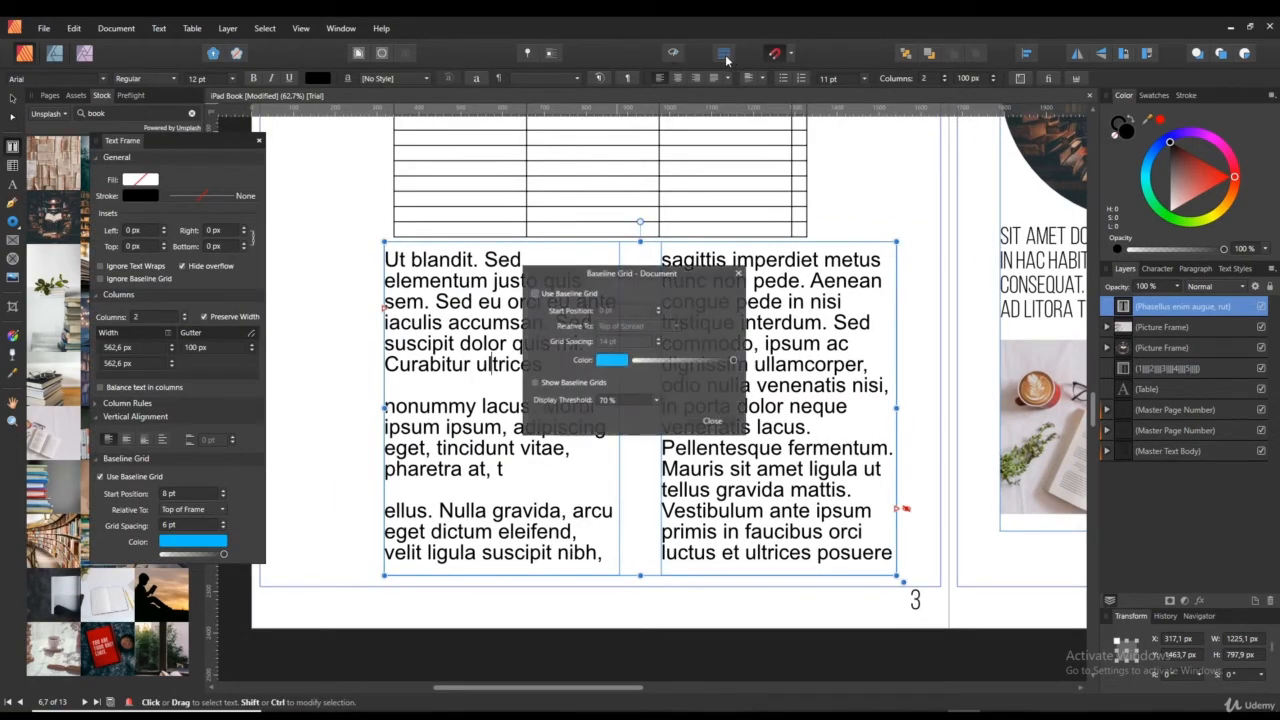
click(657, 400)
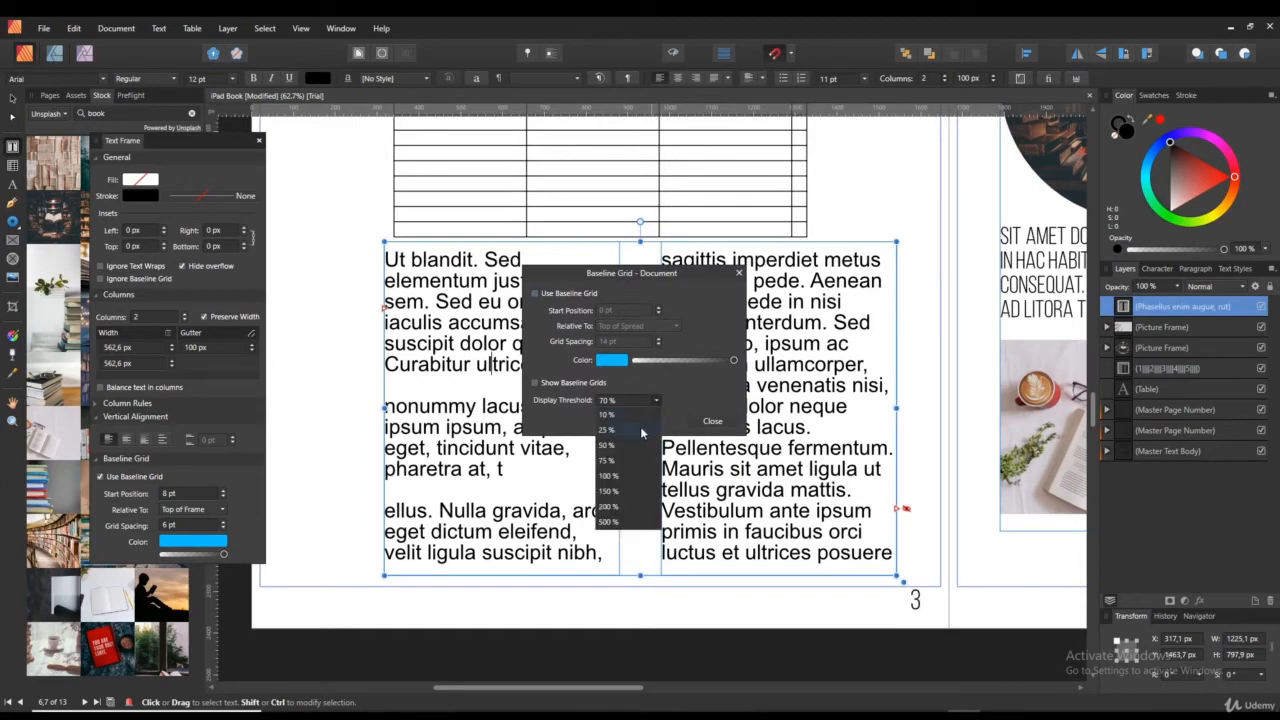
click(624, 486)
click(713, 421)
Turn on the display of baseline grids in the document's baseline grid settings.
scroll(892, 549, down, 4)
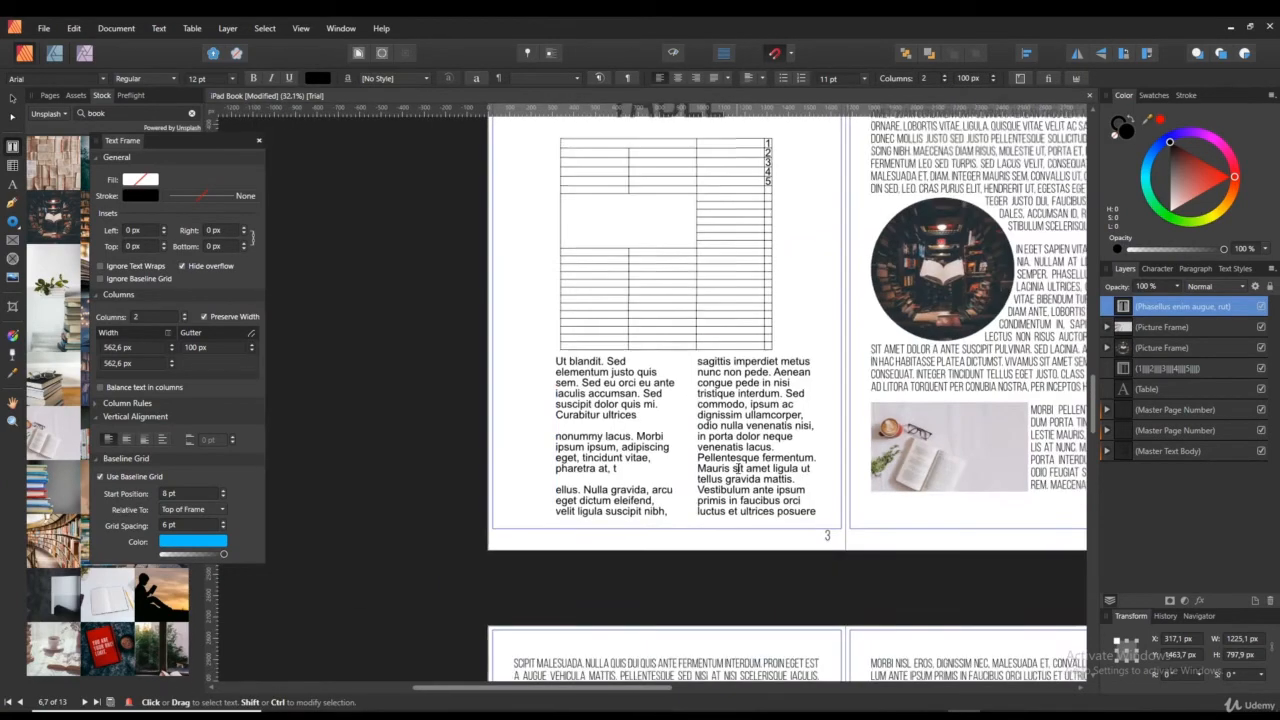
scroll(842, 554, up, 8)
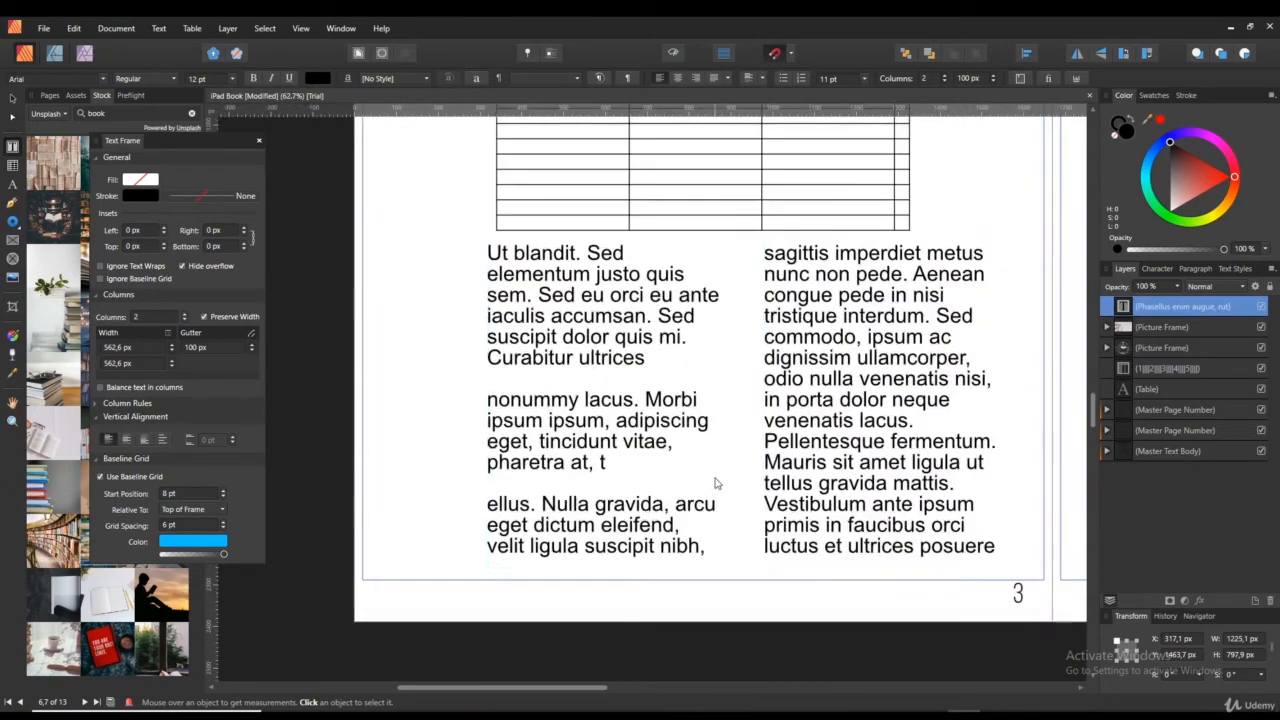
scroll(649, 437, down, 6)
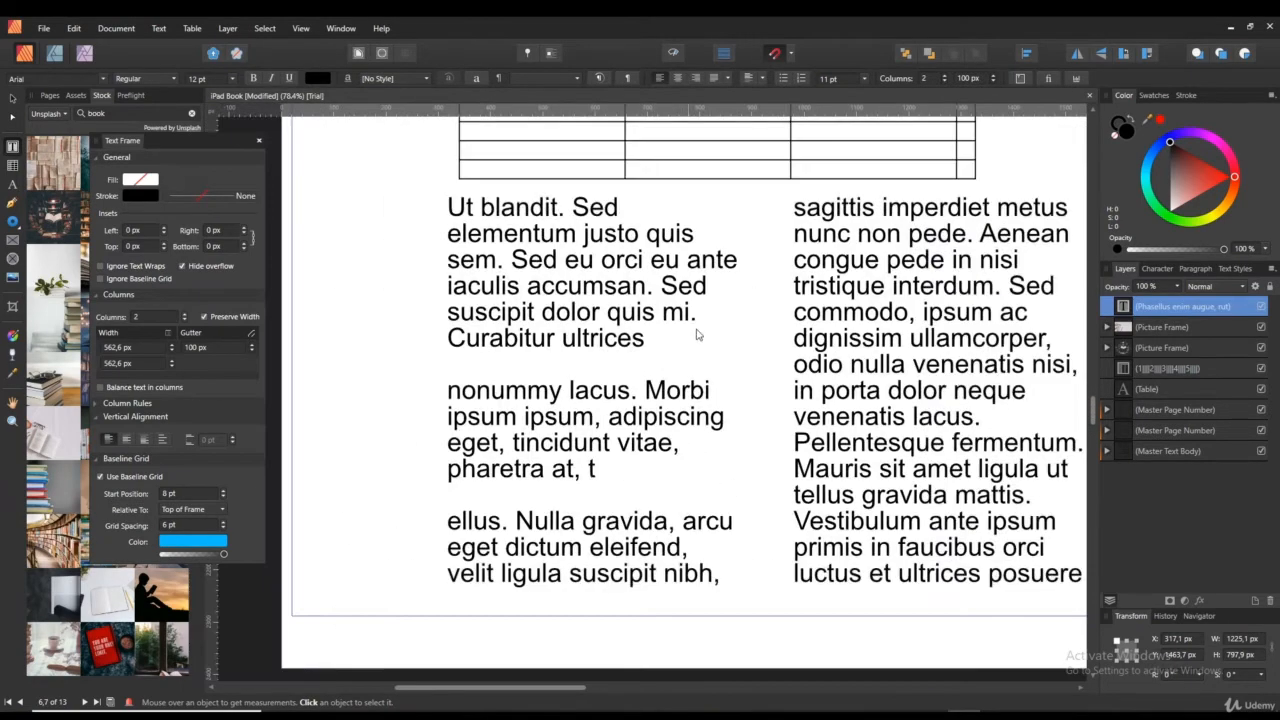
click(725, 53)
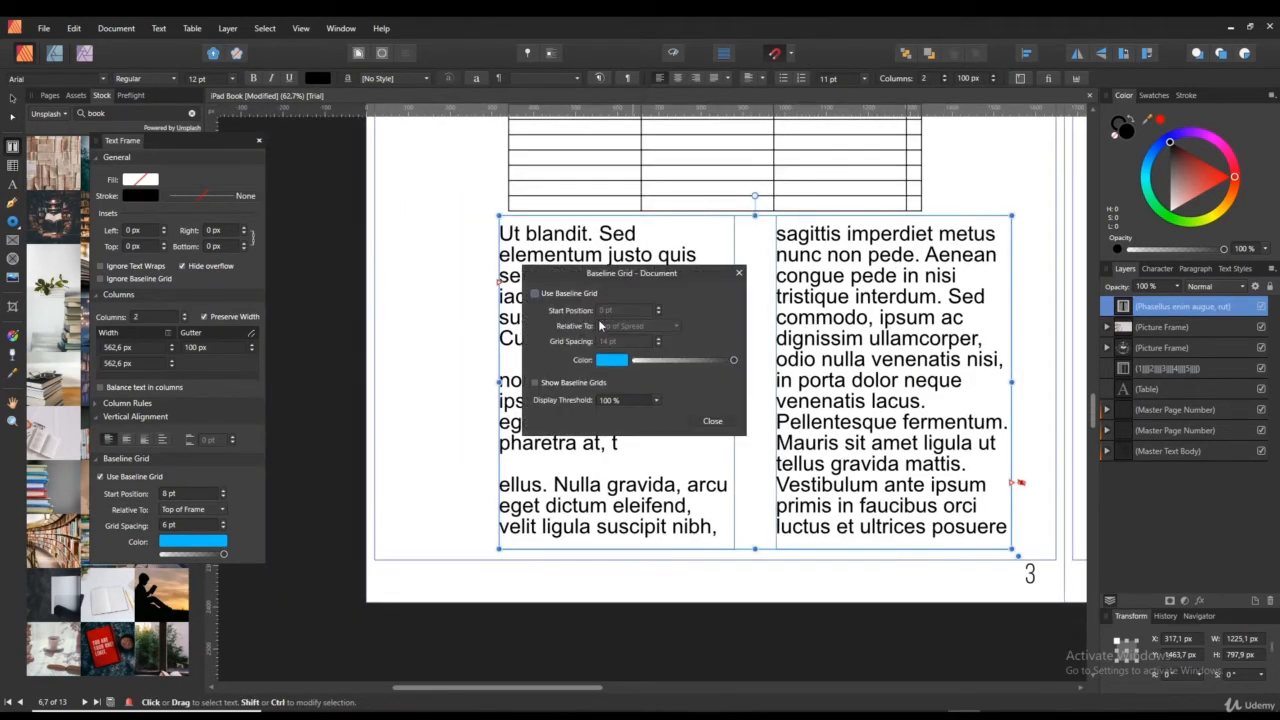
click(535, 383)
click(716, 424)
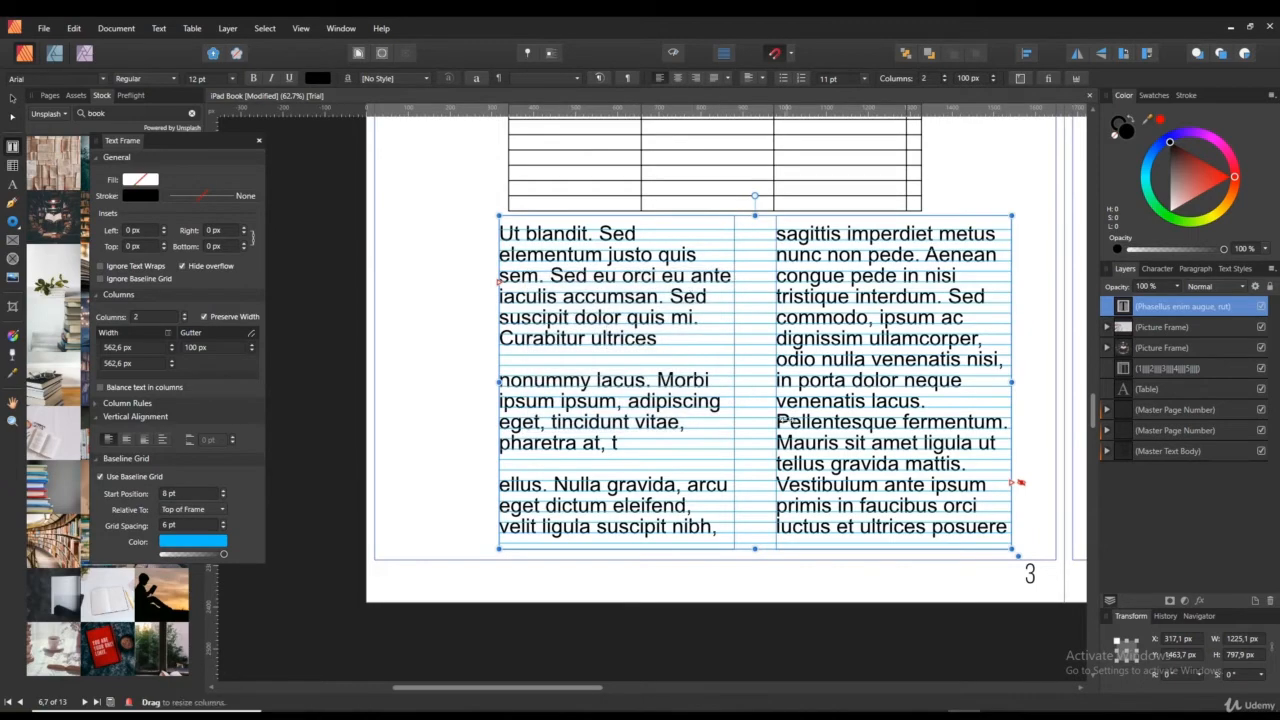
Examine how the text lines of both columns sit on the baseline grid at different magnifications, with the frame selected and deselected.
scroll(817, 418, up, 1)
scroll(811, 419, down, 2)
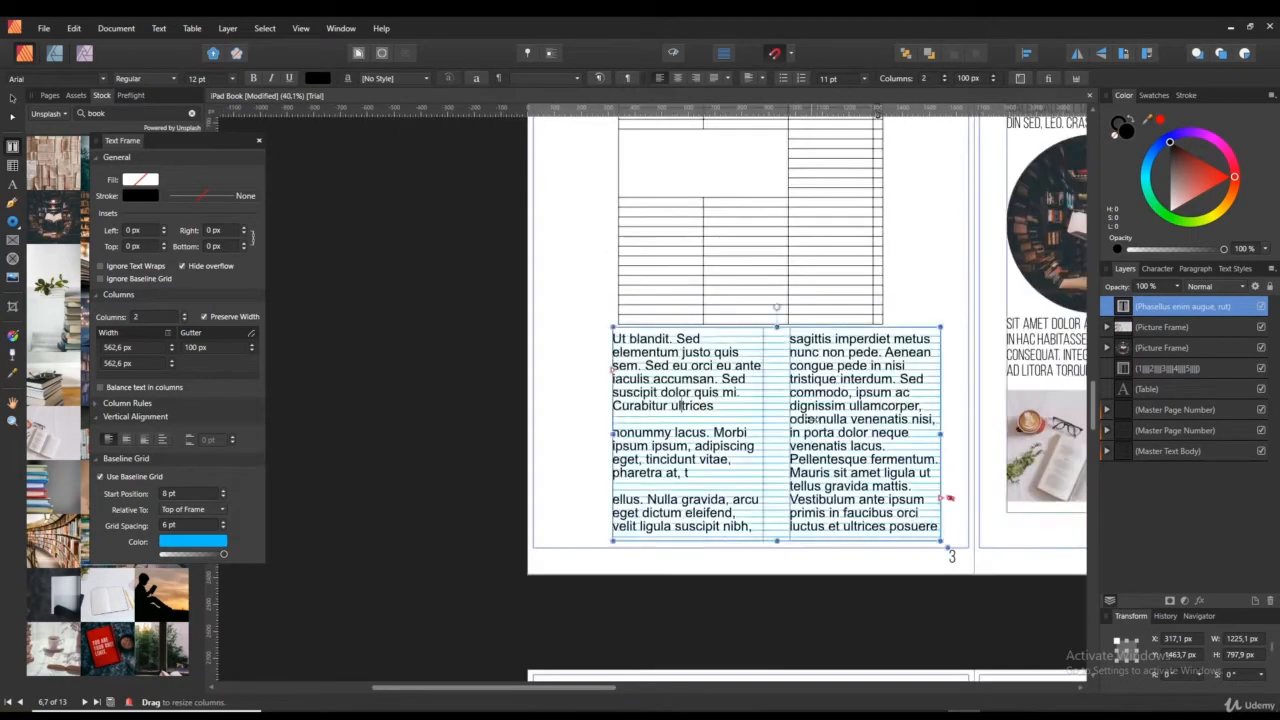
scroll(811, 419, up, 4)
scroll(811, 419, up, 1)
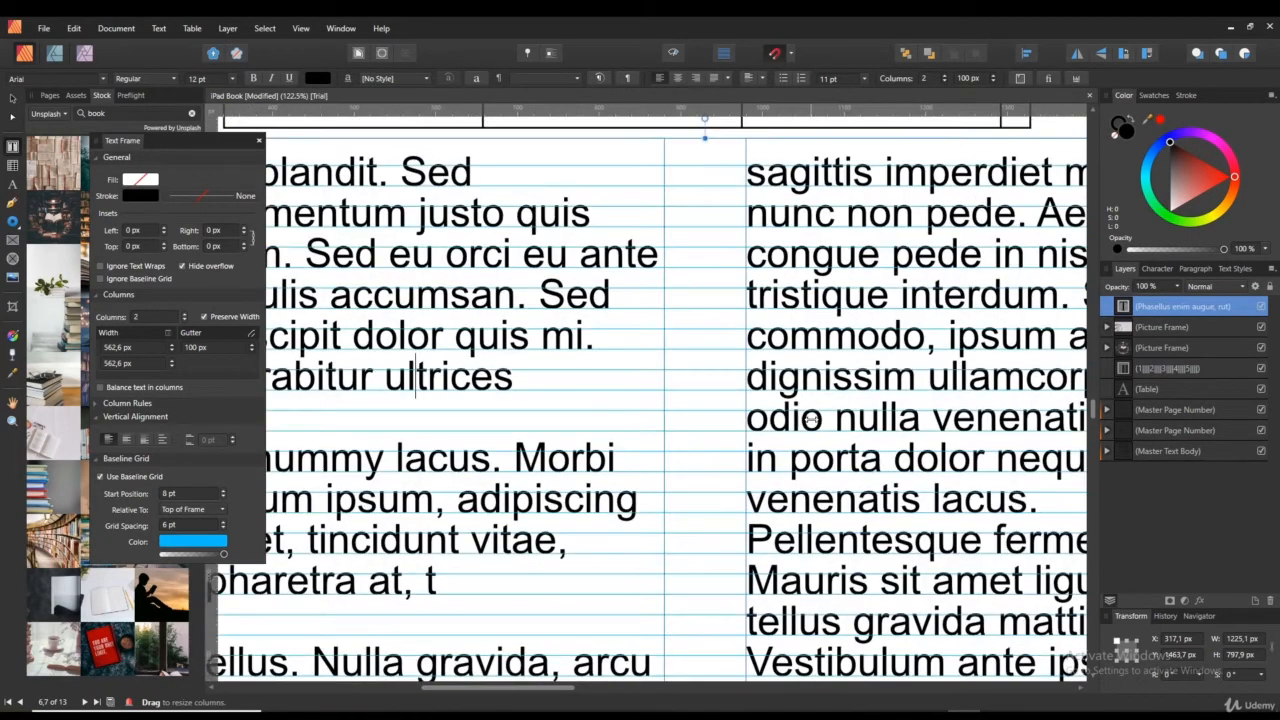
scroll(742, 410, down, 2)
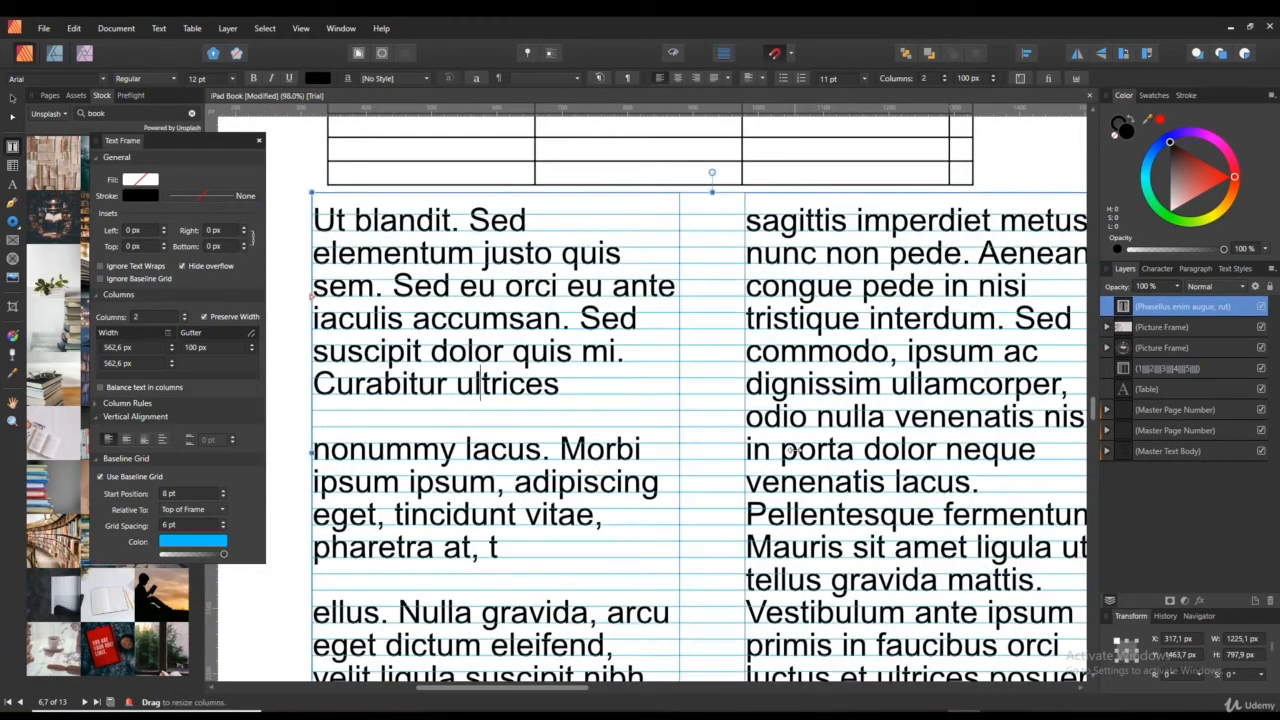
scroll(612, 416, down, 4)
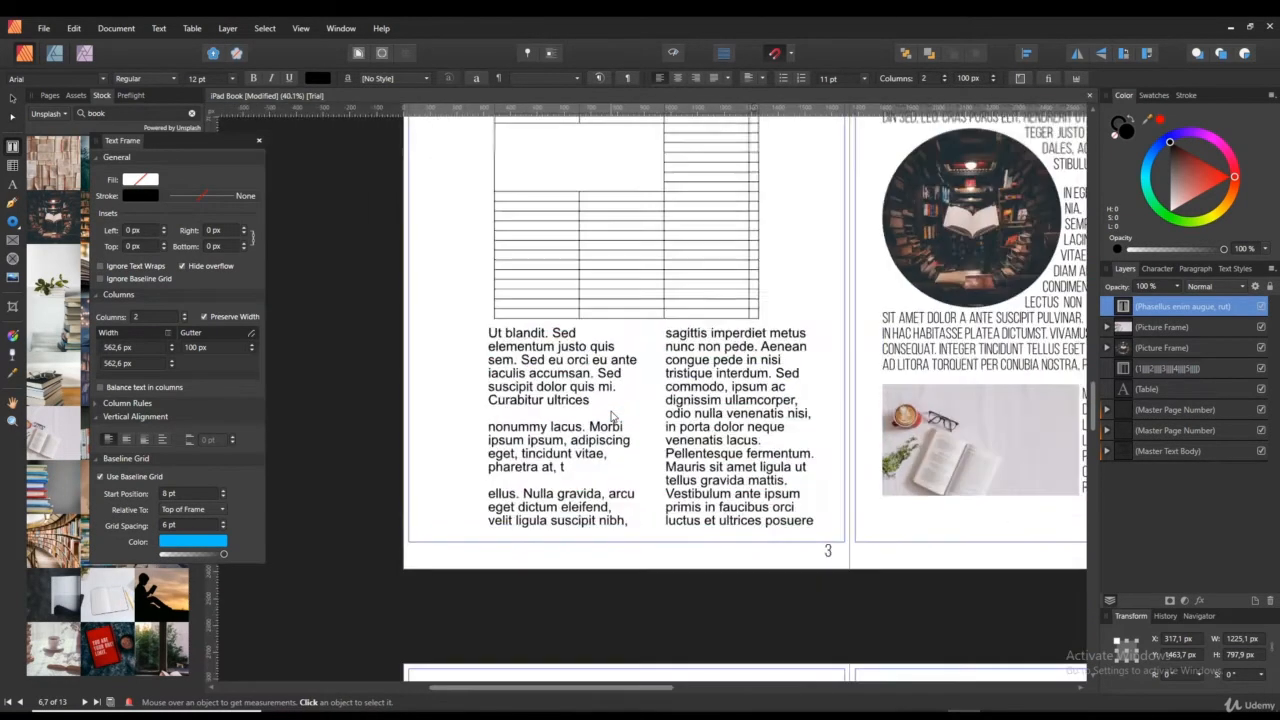
scroll(612, 416, down, 4)
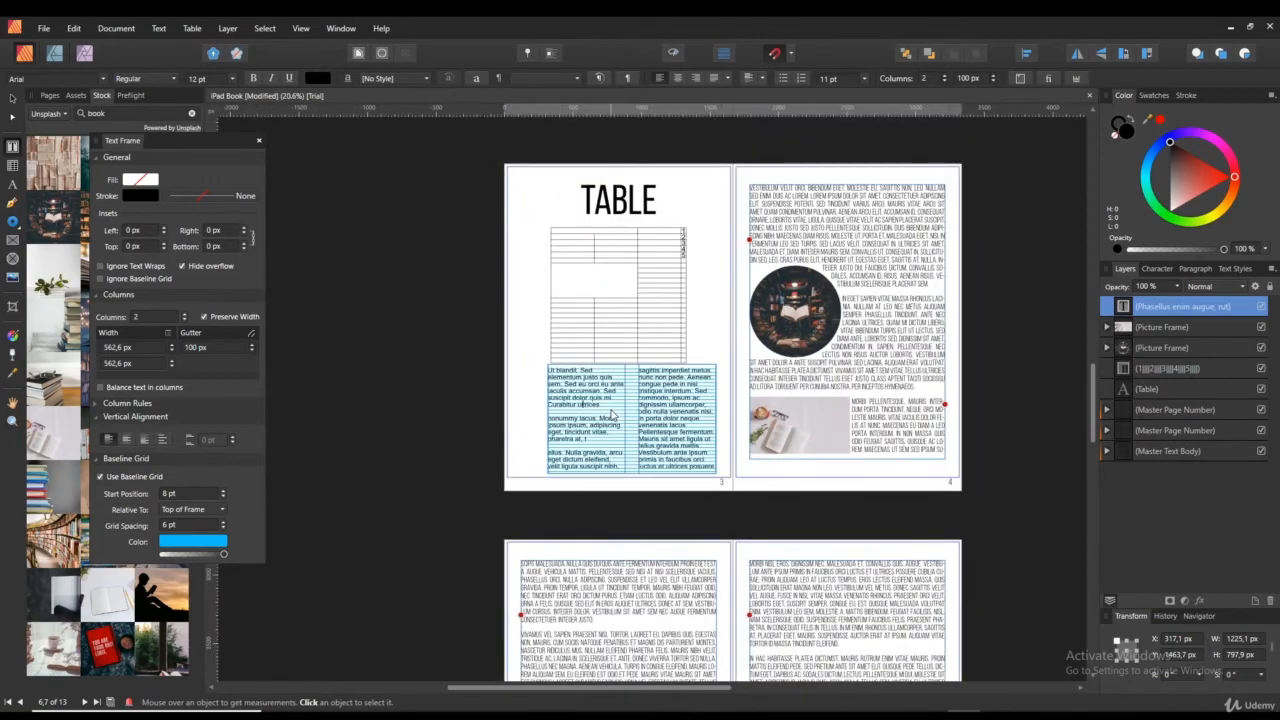
click(716, 492)
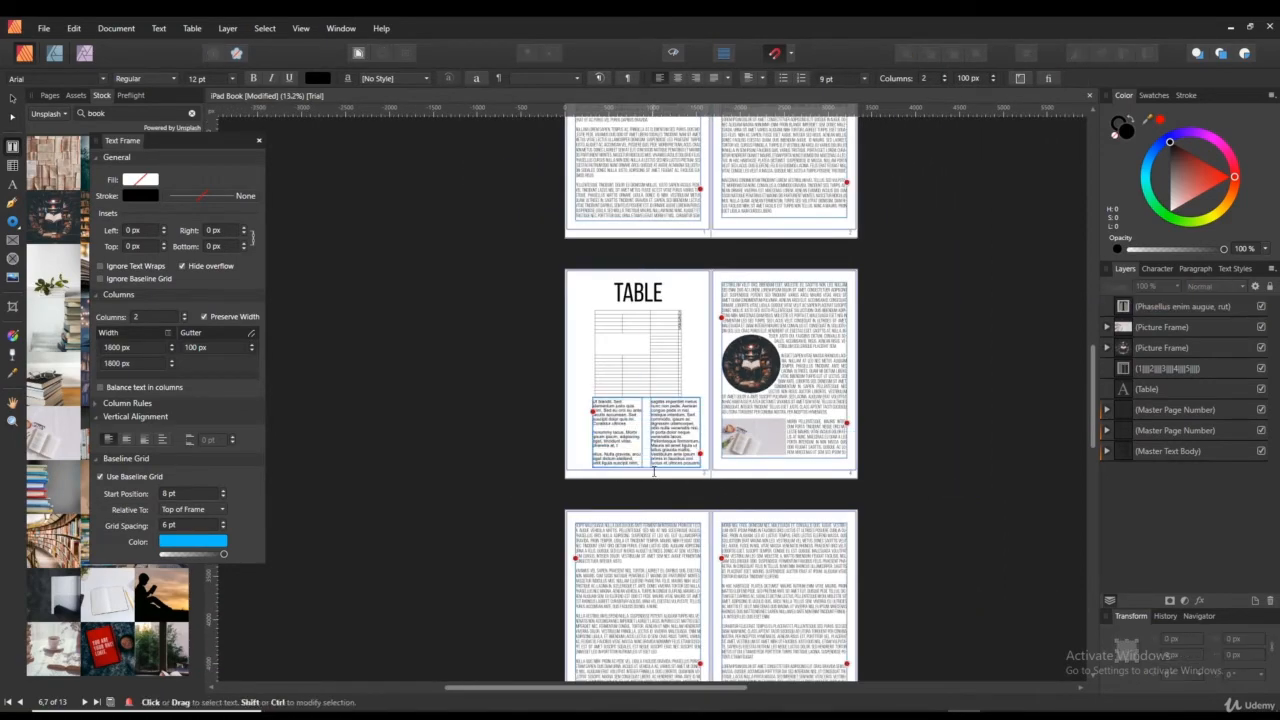
scroll(653, 469, down, 1)
scroll(650, 469, up, 3)
scroll(650, 469, up, 9)
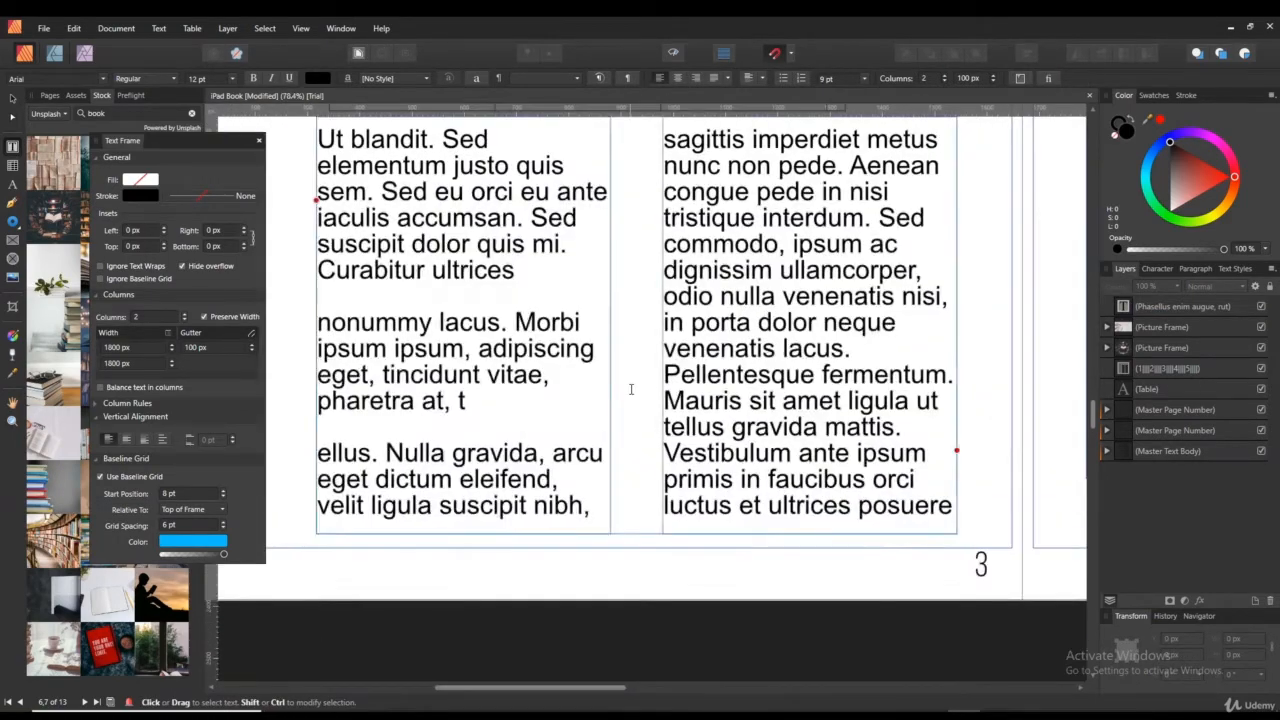
scroll(631, 393, down, 4)
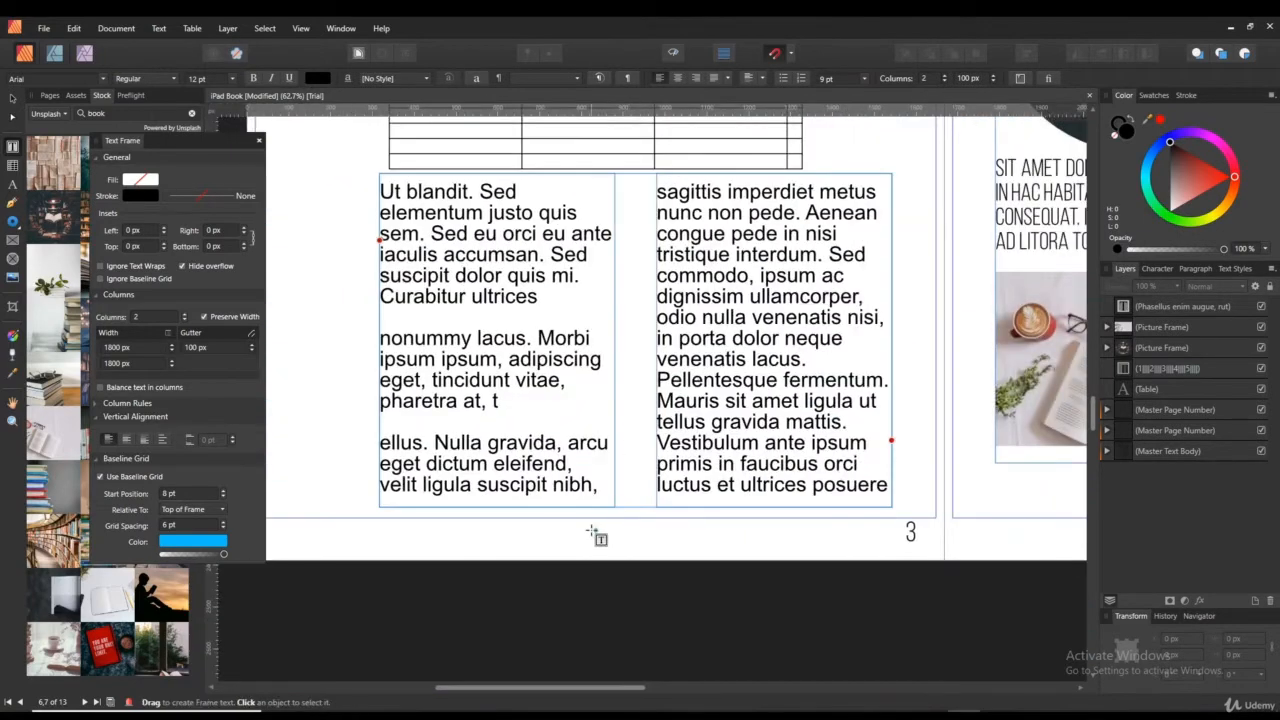
scroll(495, 417, down, 1)
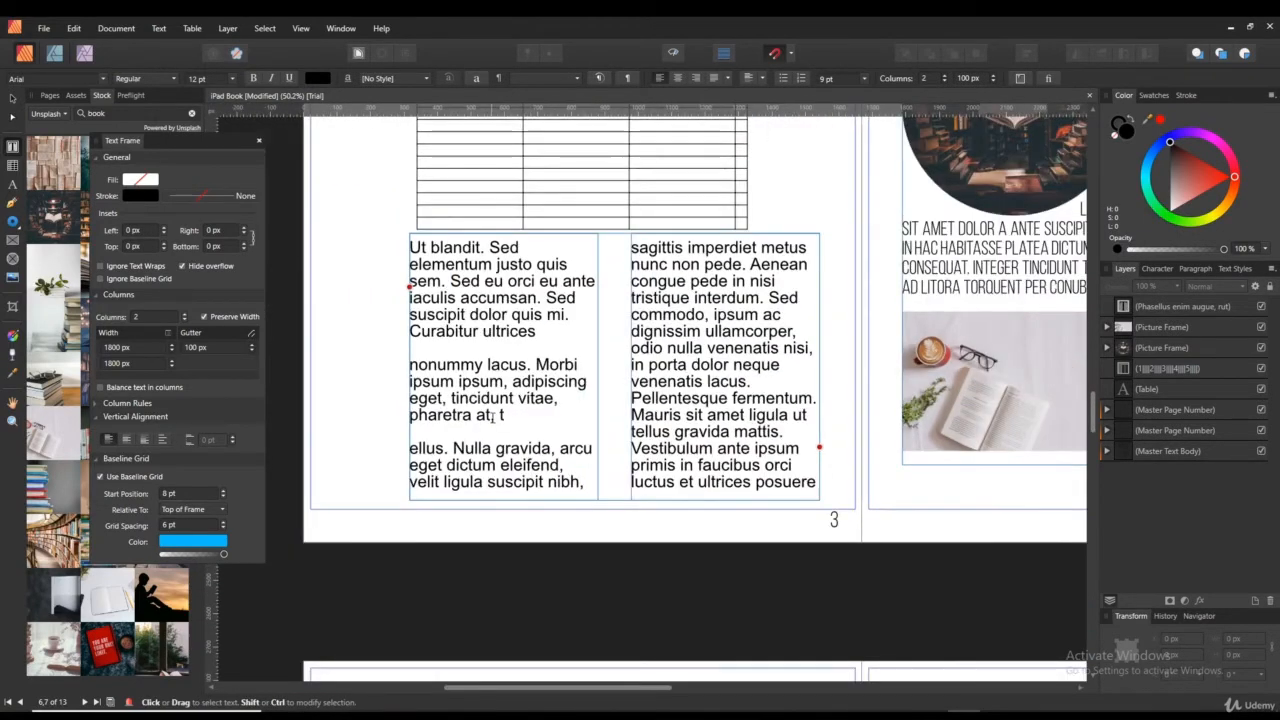
scroll(492, 417, up, 1)
scroll(492, 417, up, 3)
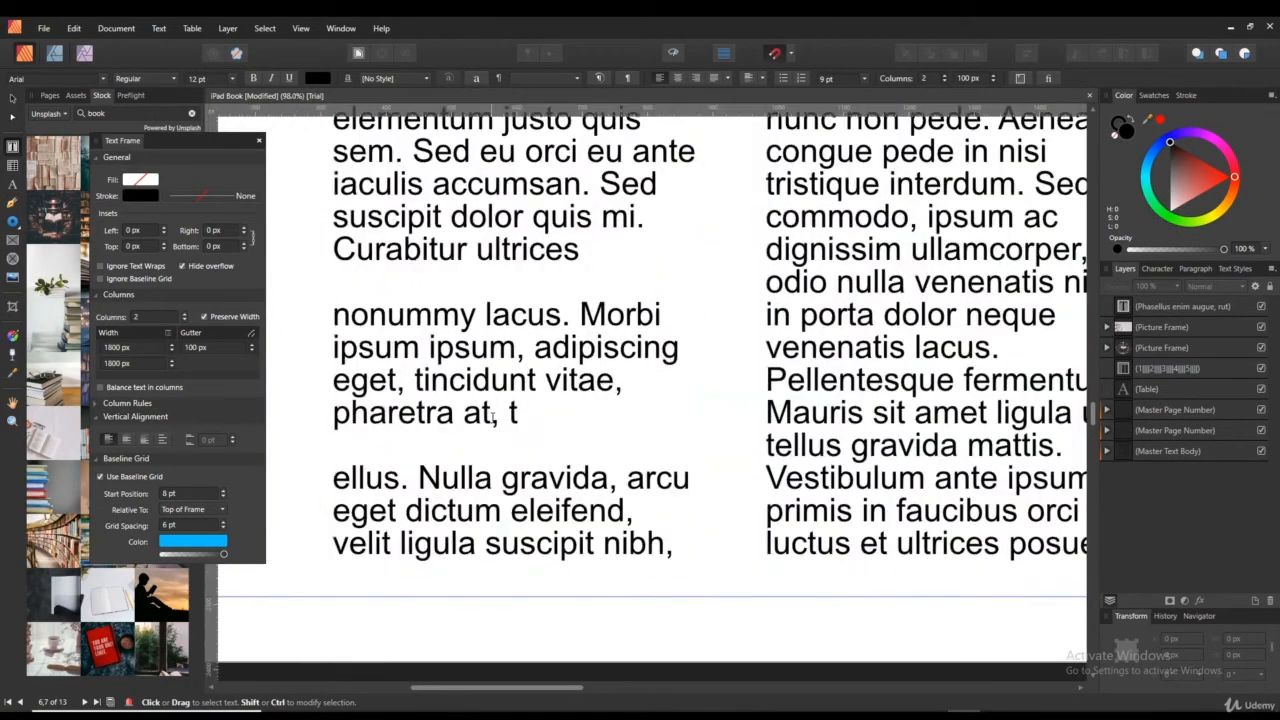
scroll(492, 417, down, 3)
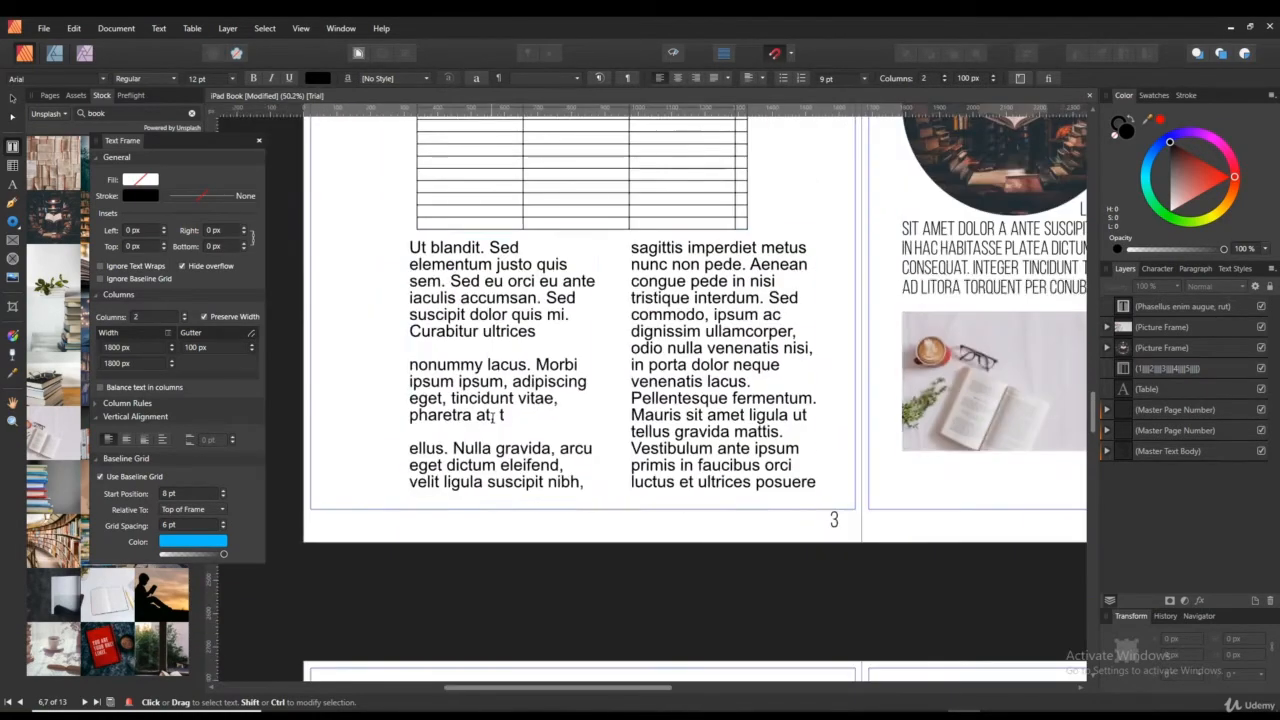
scroll(492, 417, up, 3)
scroll(495, 417, down, 3)
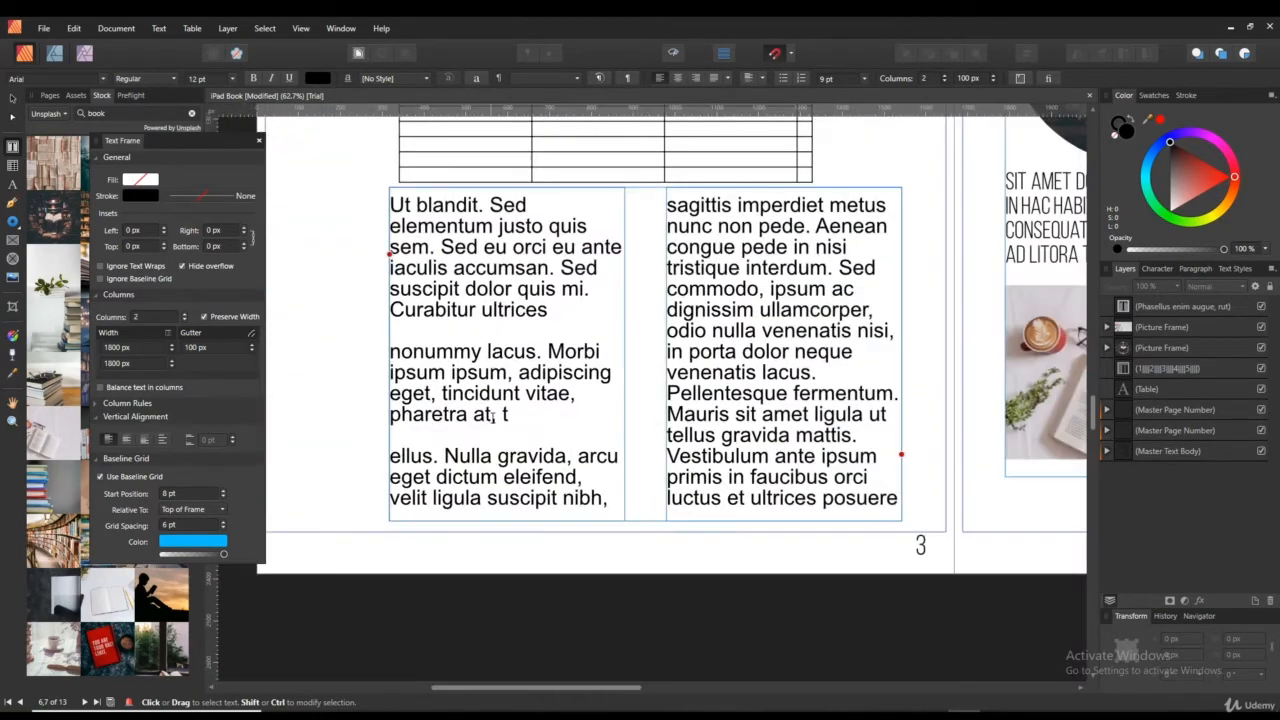
scroll(495, 417, up, 3)
scroll(495, 417, down, 3)
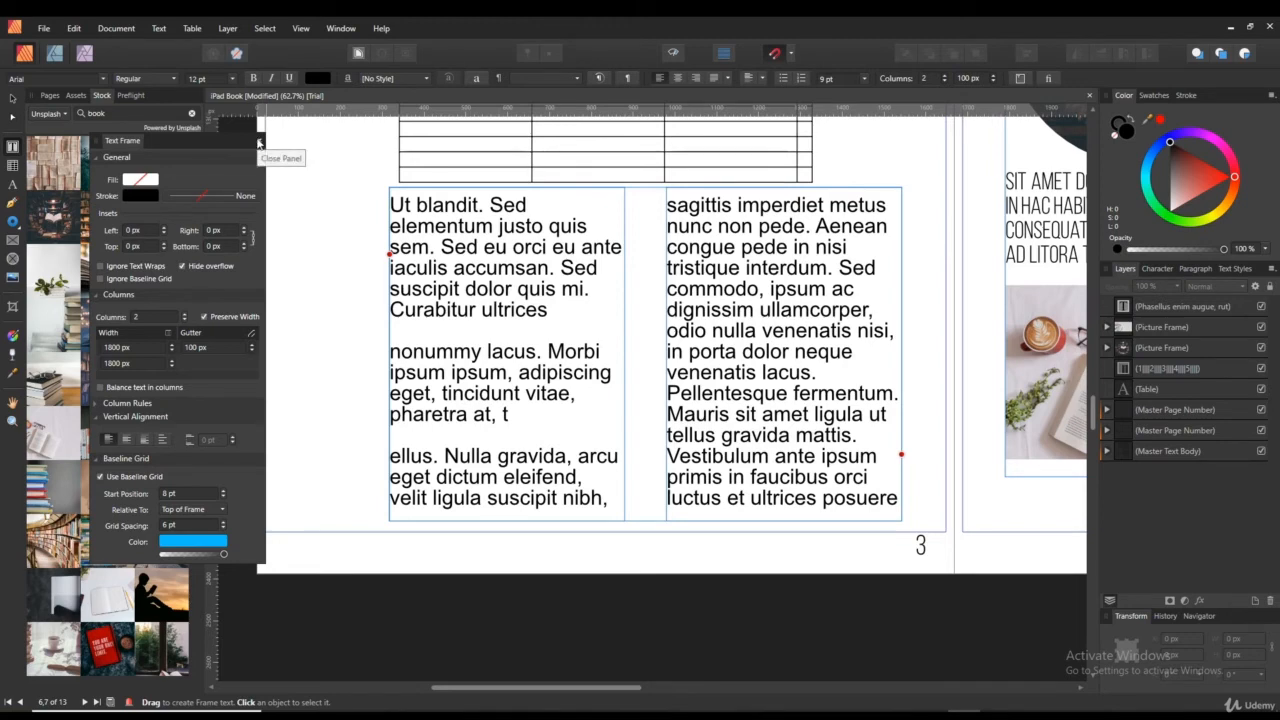
Turn off the two-column text frame's own baseline grid and delete the frame from page 3.
click(100, 477)
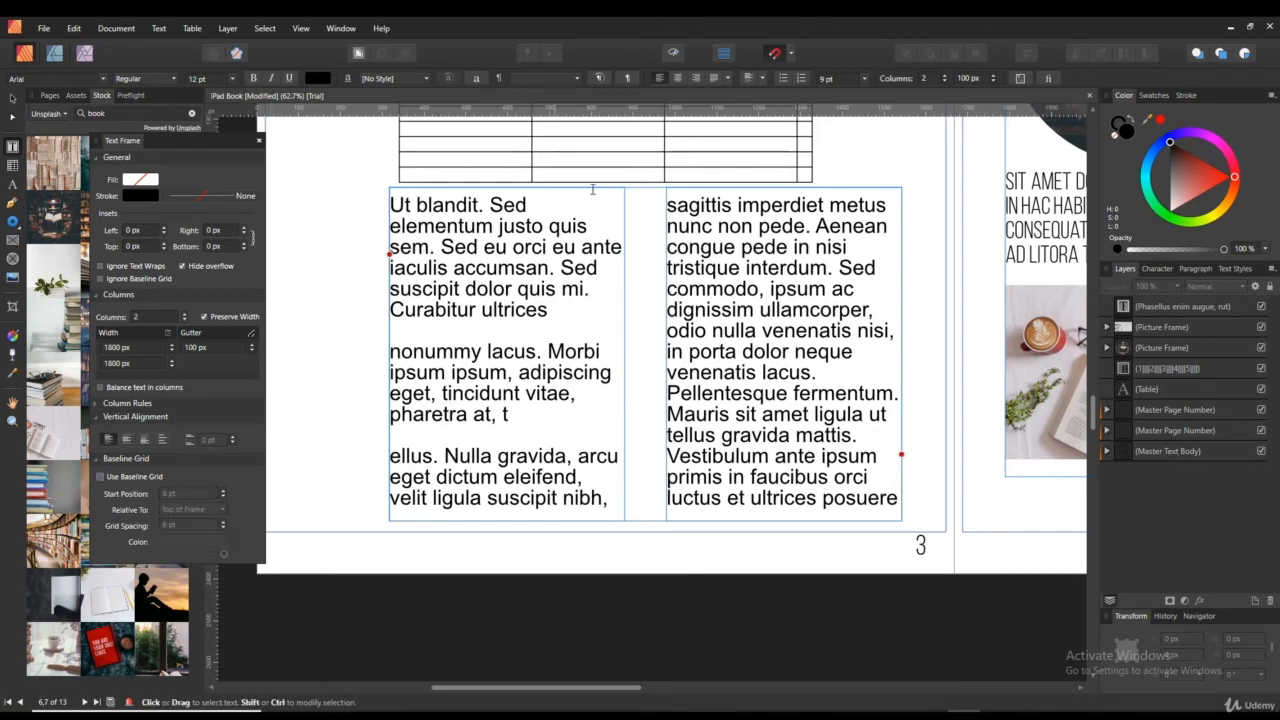
click(100, 477)
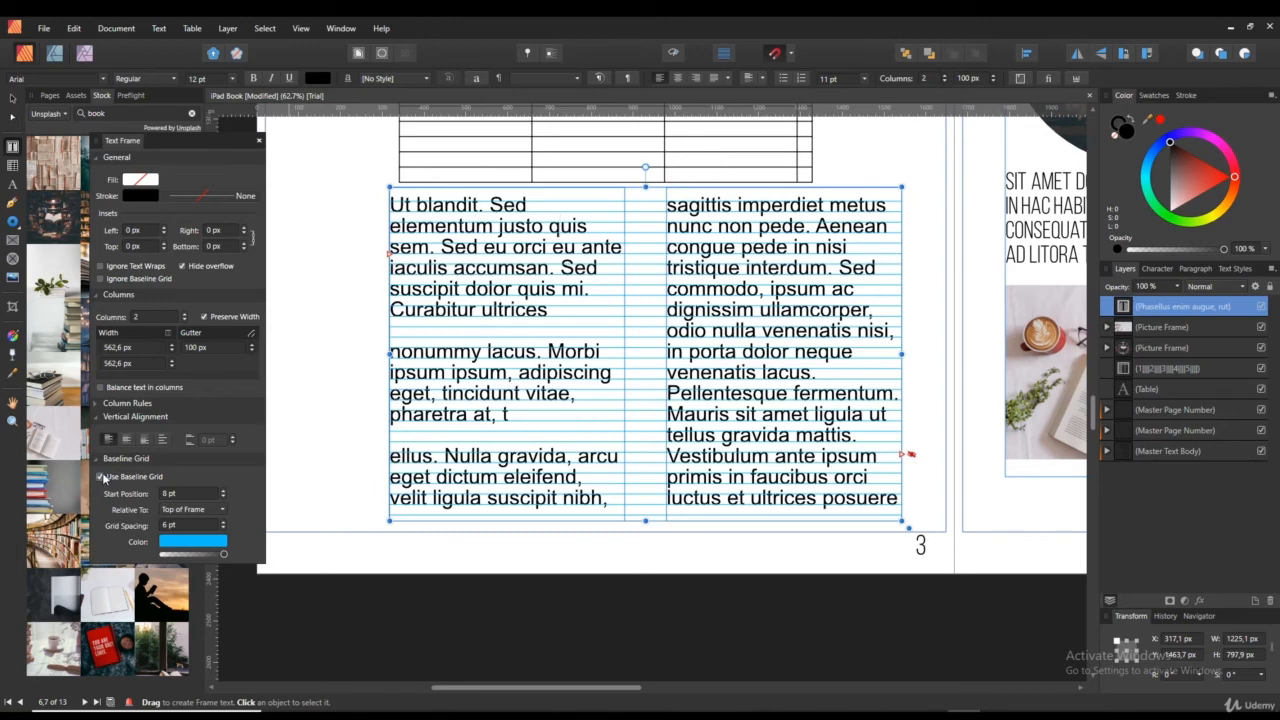
click(100, 477)
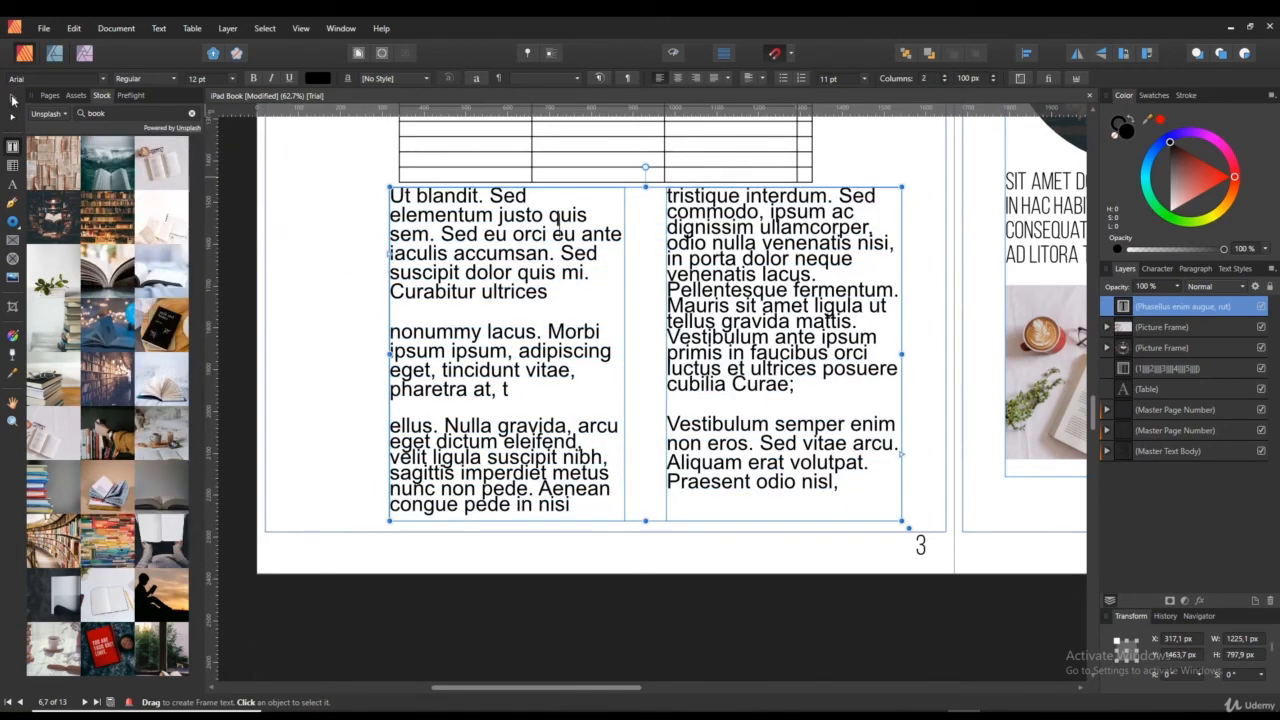
click(12, 98)
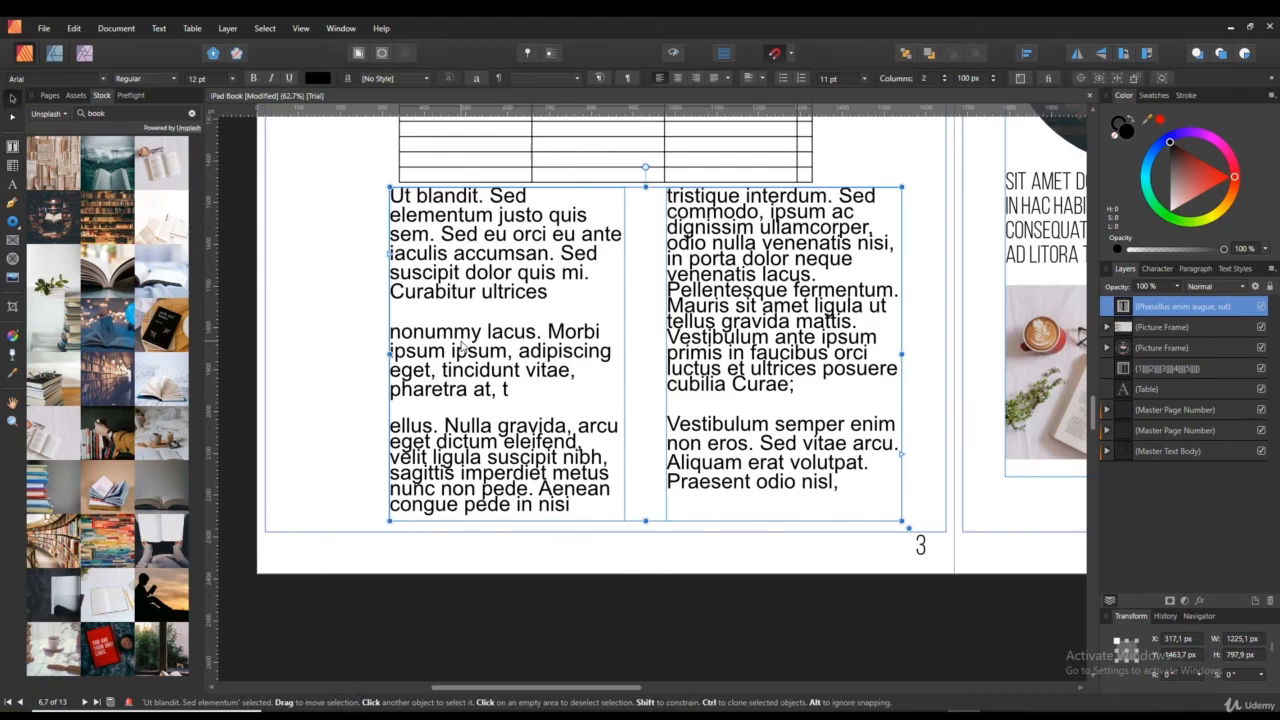
key(Delete)
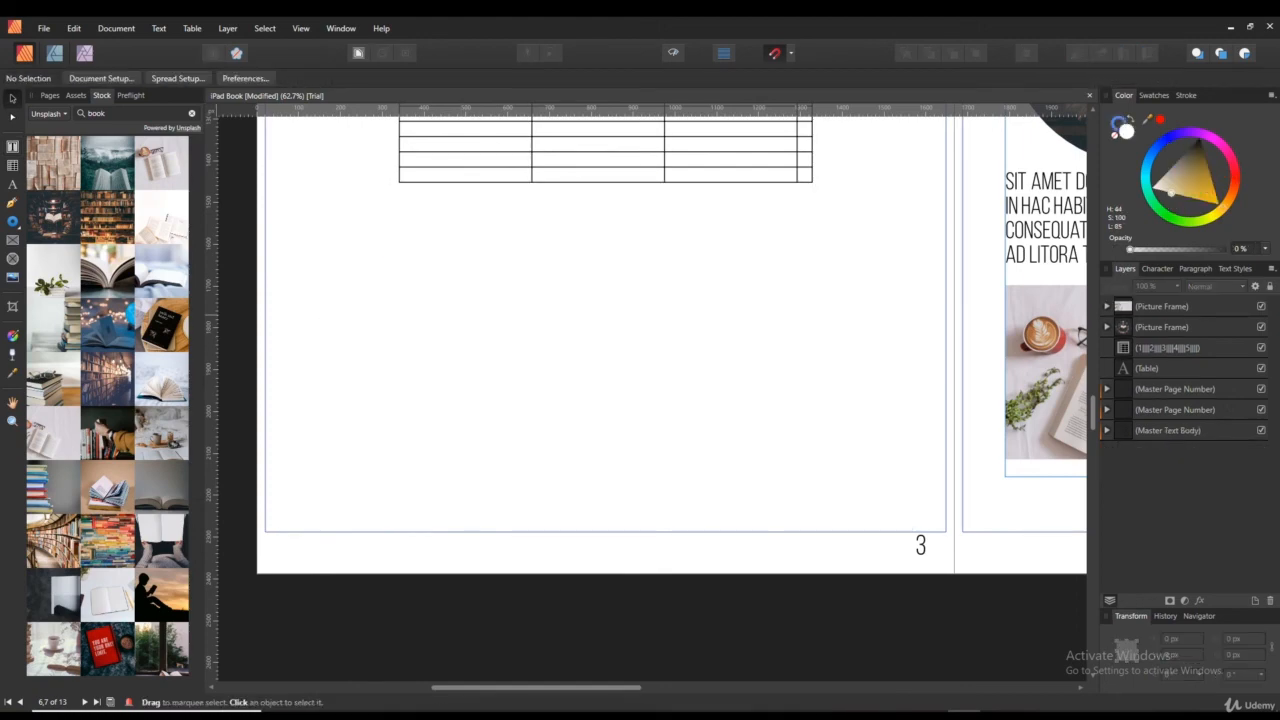